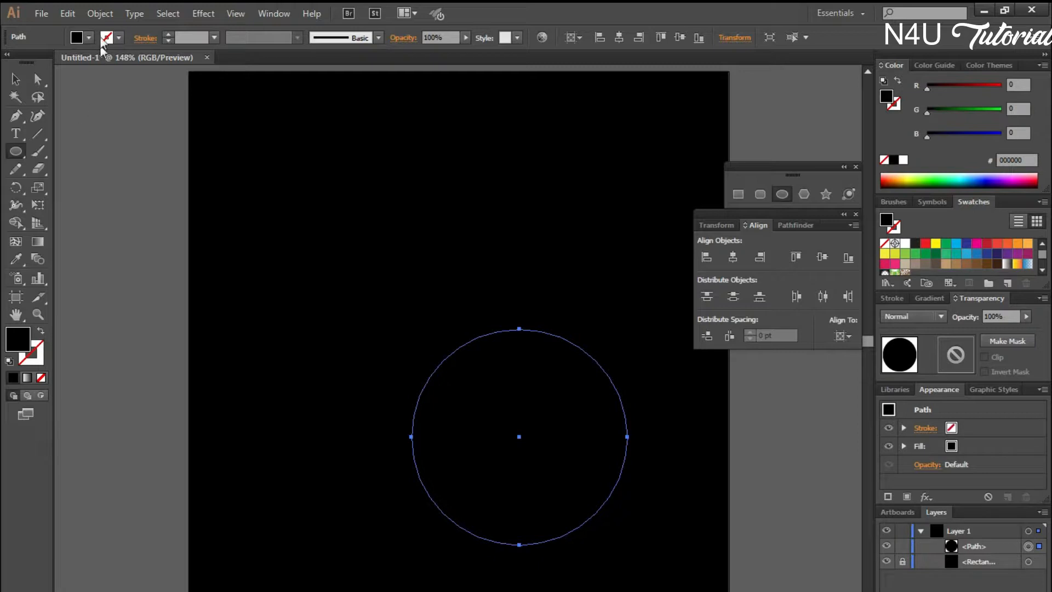
Remove the circle's fill and give it a white 3 pt stroke.
left_click(89, 38)
left_click(10, 62)
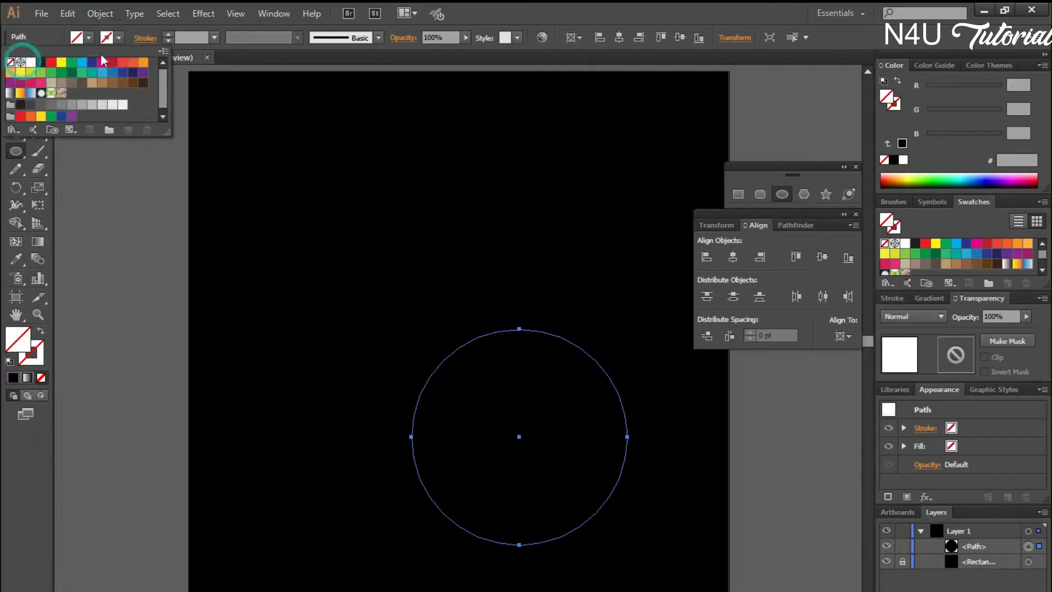
left_click(110, 37)
left_click(32, 63)
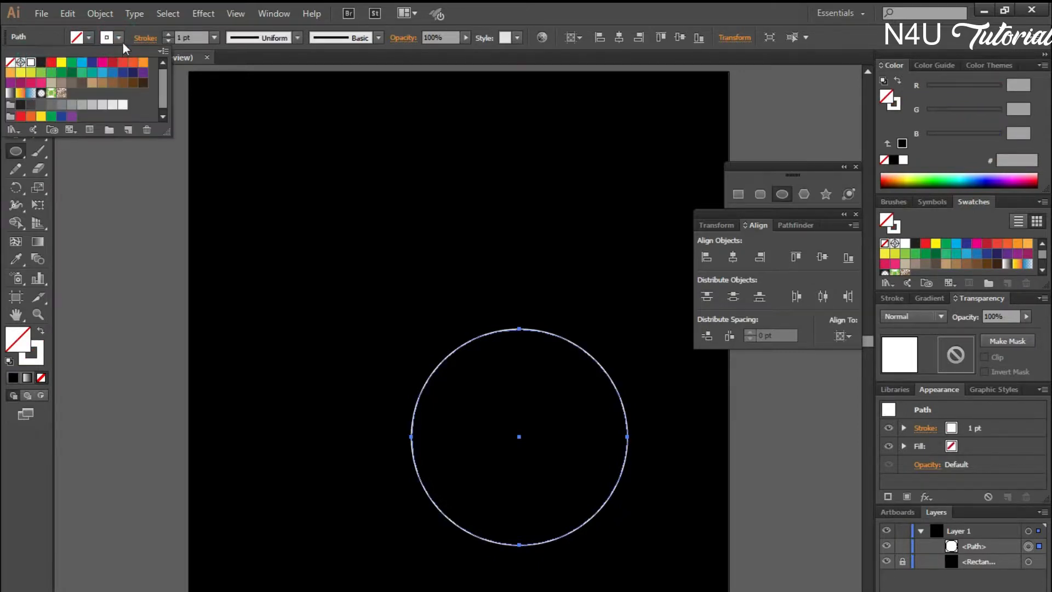
left_click(170, 35)
left_click(170, 34)
left_click(169, 34)
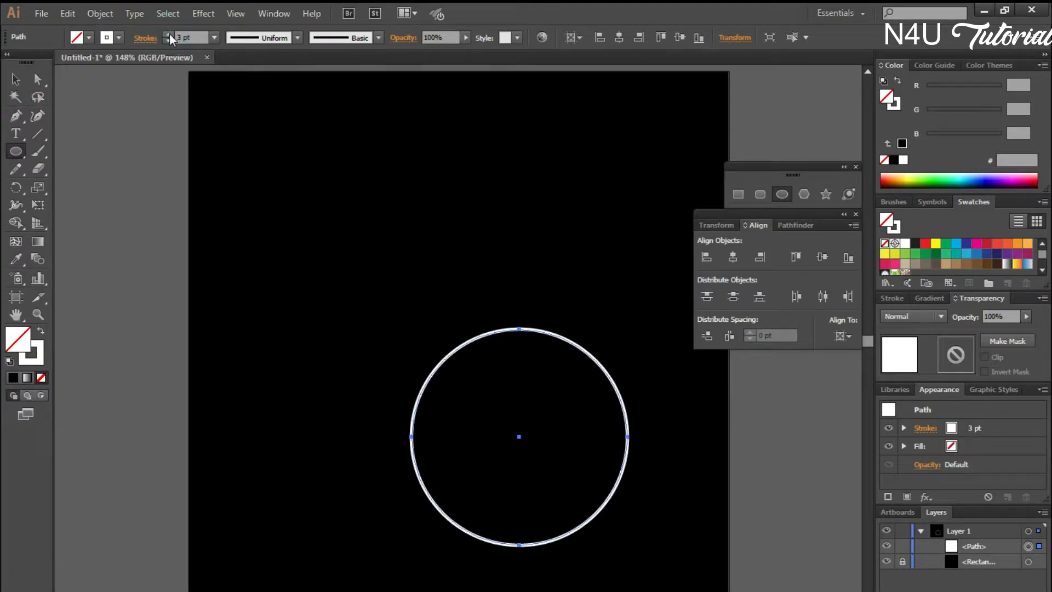
Center the circle horizontally and vertically on the artboard.
left_click(619, 37)
left_click(680, 38)
left_click(17, 80)
left_click(121, 154)
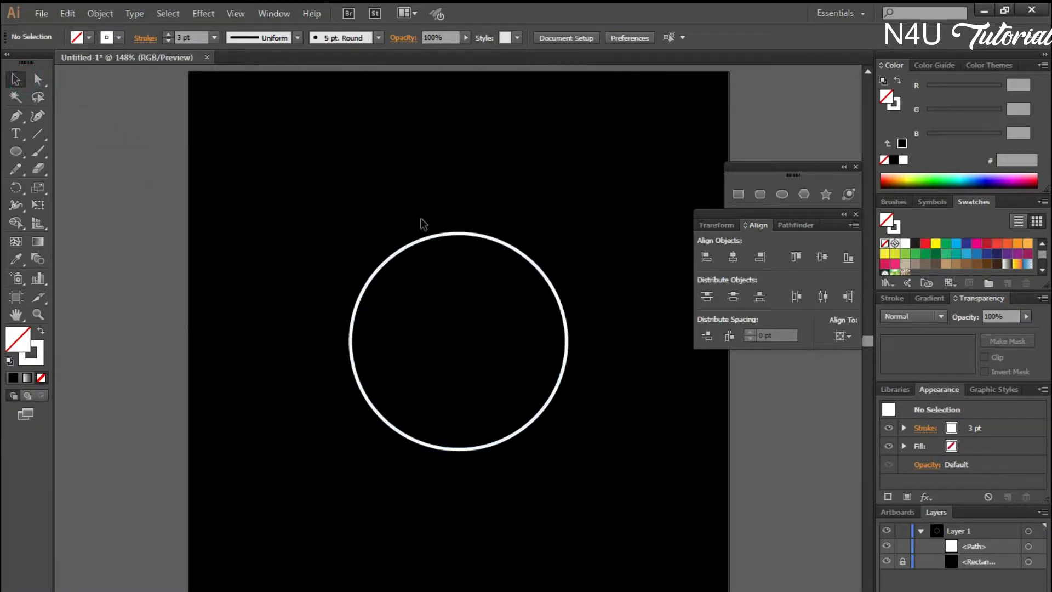
Offset the circle's path outward by 10 pt with miter joins and a miter limit of 4.
left_click(461, 235)
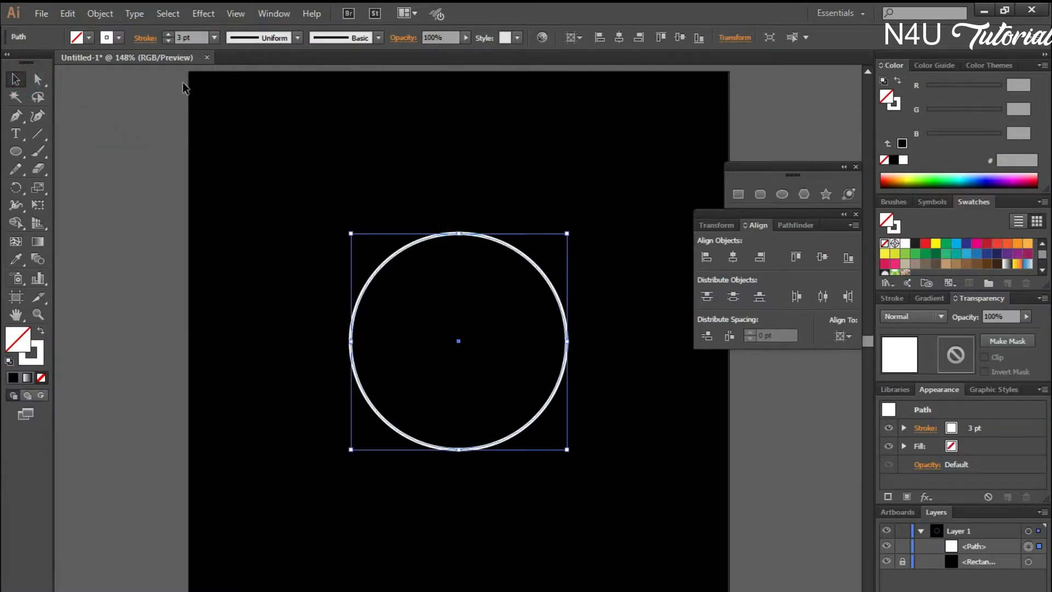
left_click(100, 13)
left_click(136, 307)
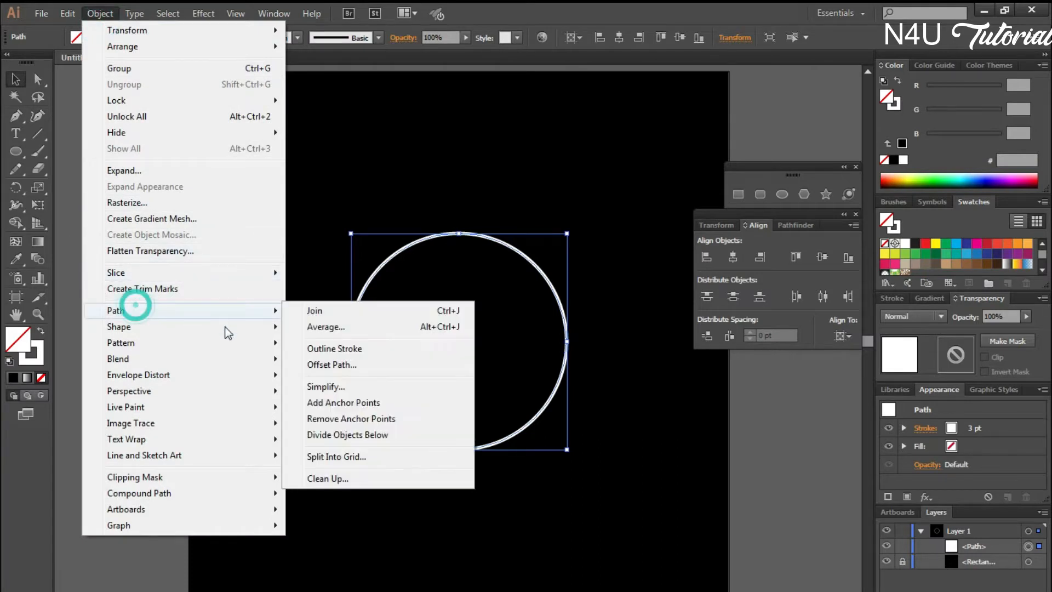
left_click(328, 364)
left_click(436, 360)
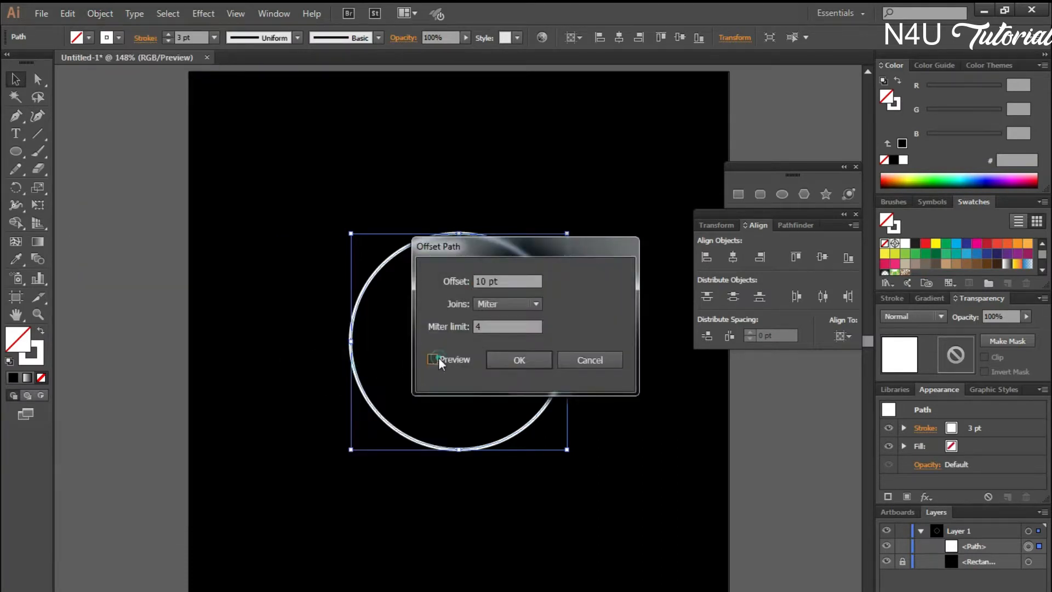
left_click(520, 359)
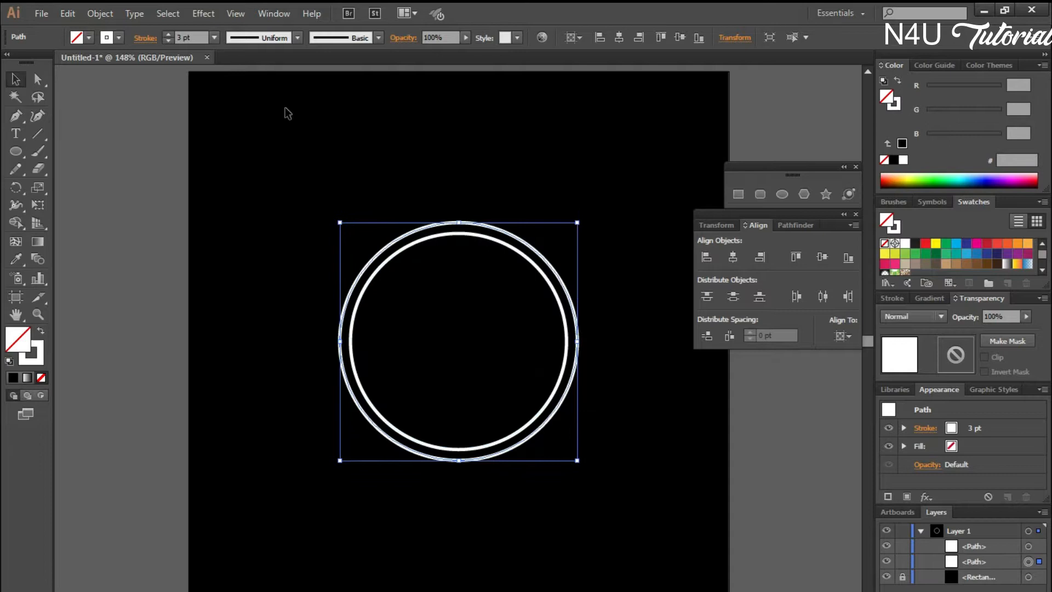
Set the outer circle's stroke weight to 5 pt.
left_click(170, 35)
left_click(169, 36)
left_click(169, 35)
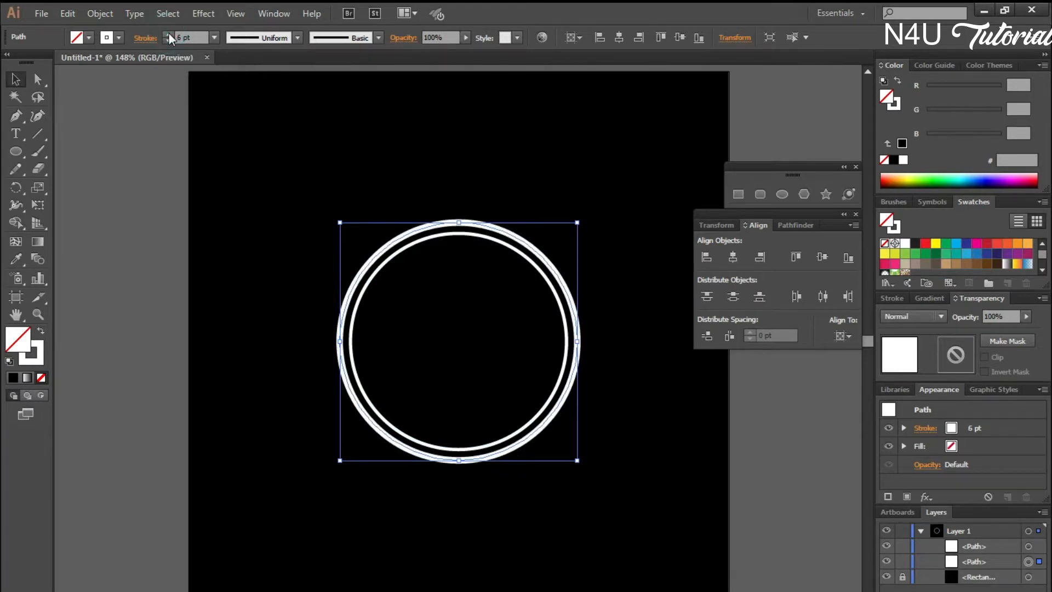
left_click(168, 41)
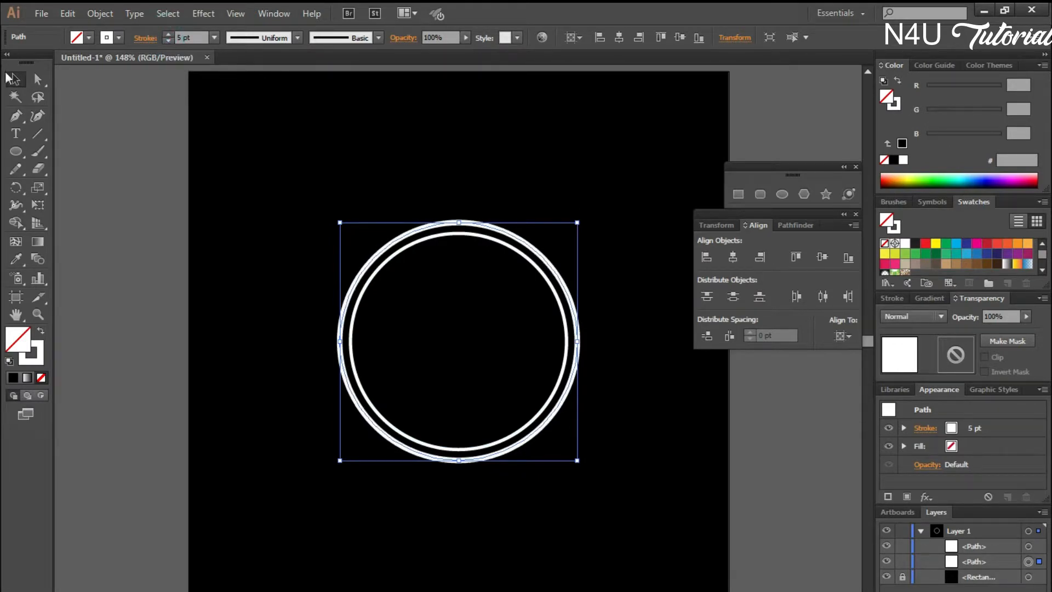
left_click(106, 126)
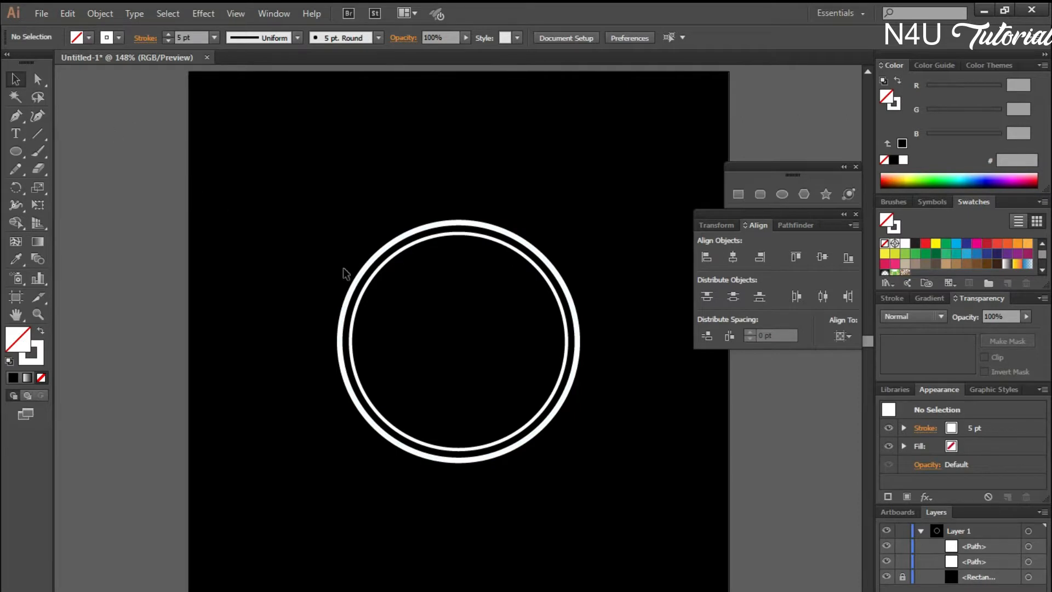
Resize the inner circle to 195 pt in both width and height, keeping the proportions linked.
left_click(435, 235)
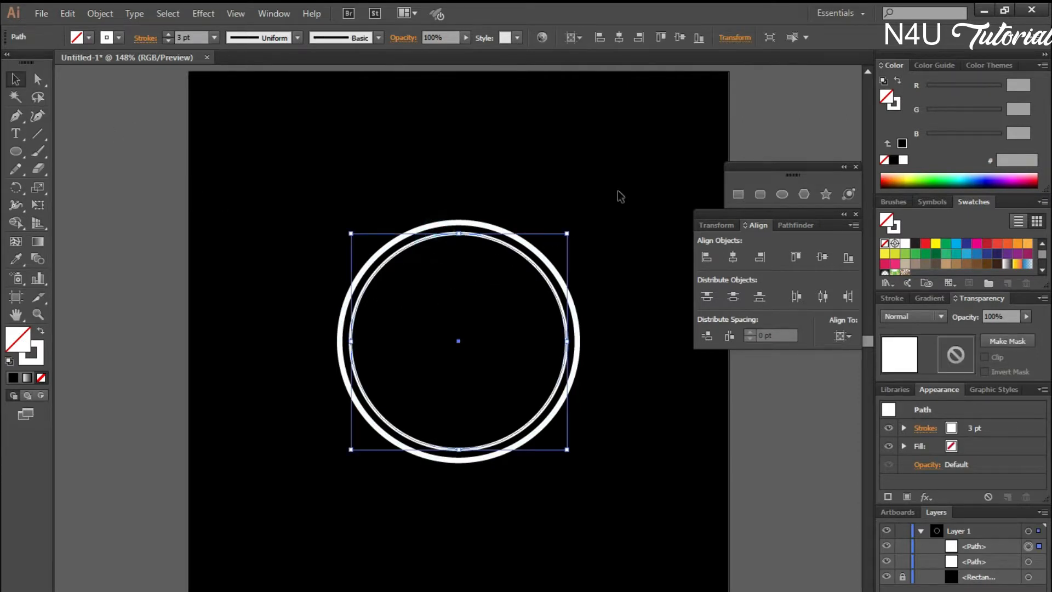
left_click(741, 36)
left_click(734, 70)
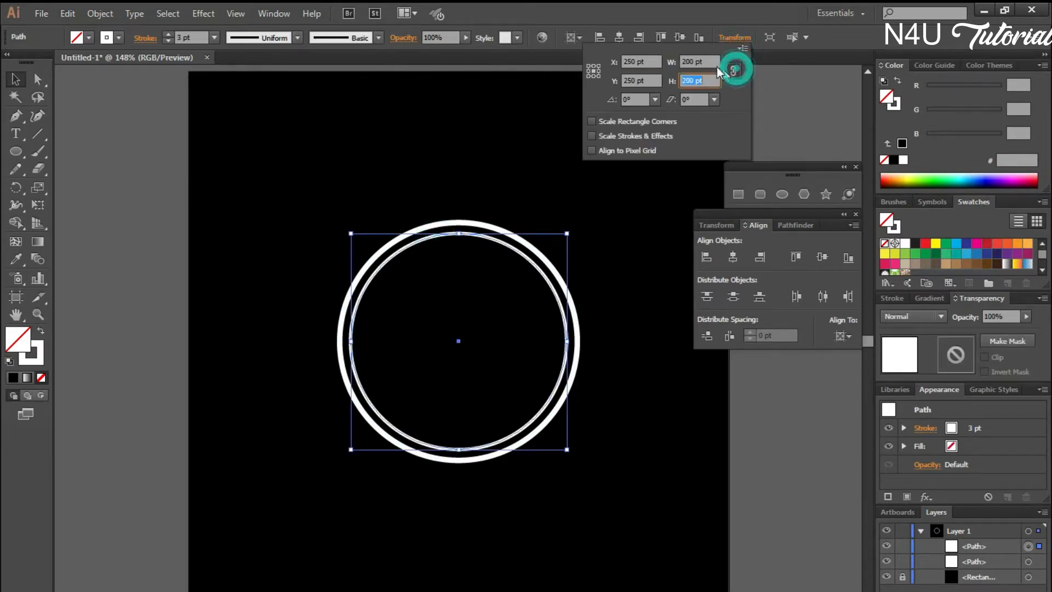
key("Down")
key("Down")
key("Down")
key("Down")
key("Down")
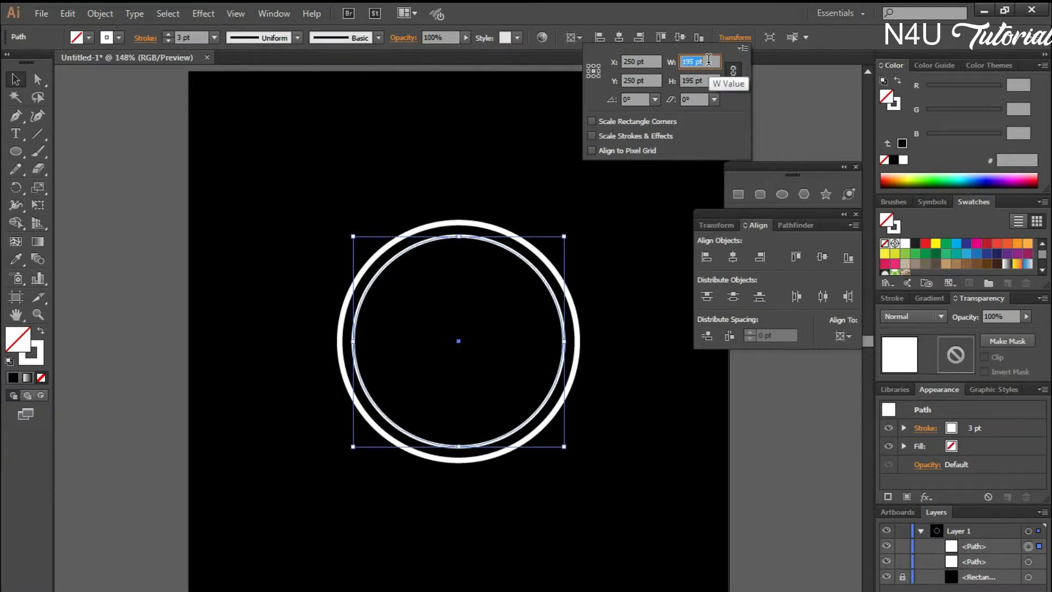
left_click(70, 90)
left_click(71, 89)
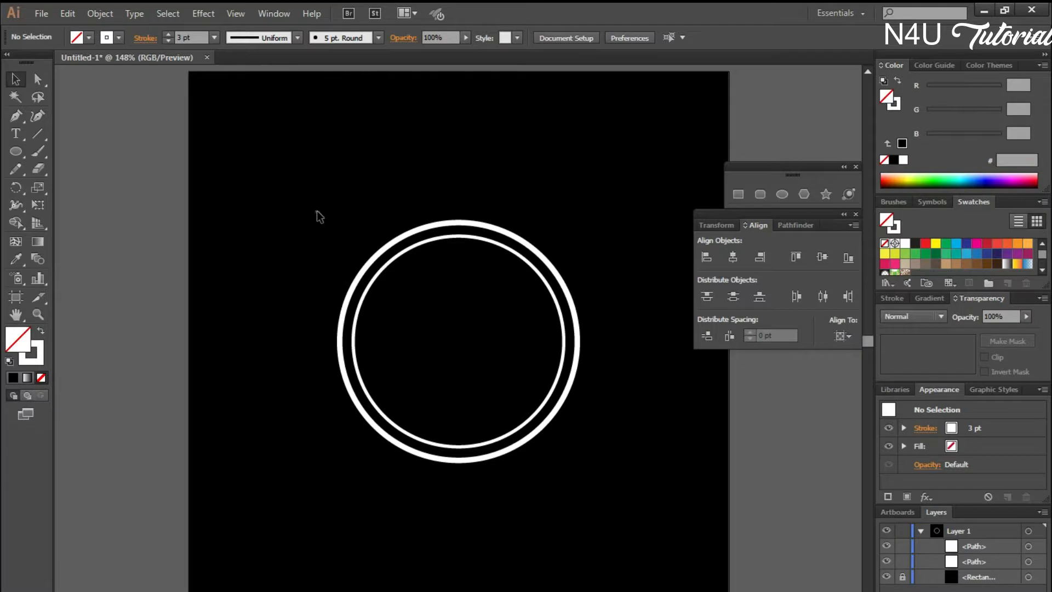
Align both circles to the vertical center of the artboard.
key("ctrl+a")
left_click(822, 257)
left_click(641, 209)
Expand the fill and stroke of both circles into filled ring shapes.
left_click(738, 194)
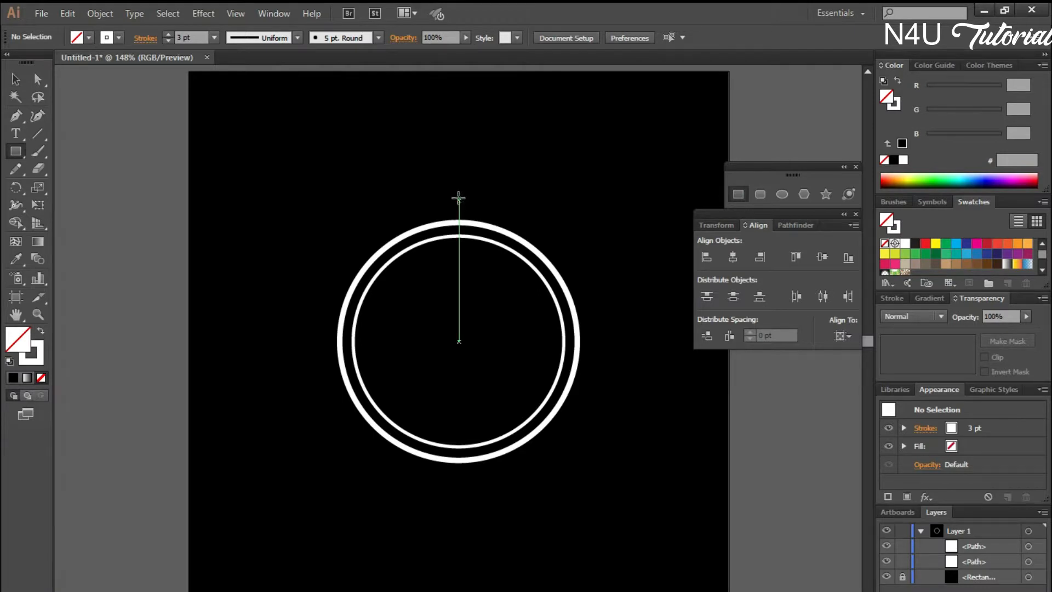
left_click(17, 79)
left_click_drag(331, 185, 470, 265)
left_click(100, 13)
left_click(158, 169)
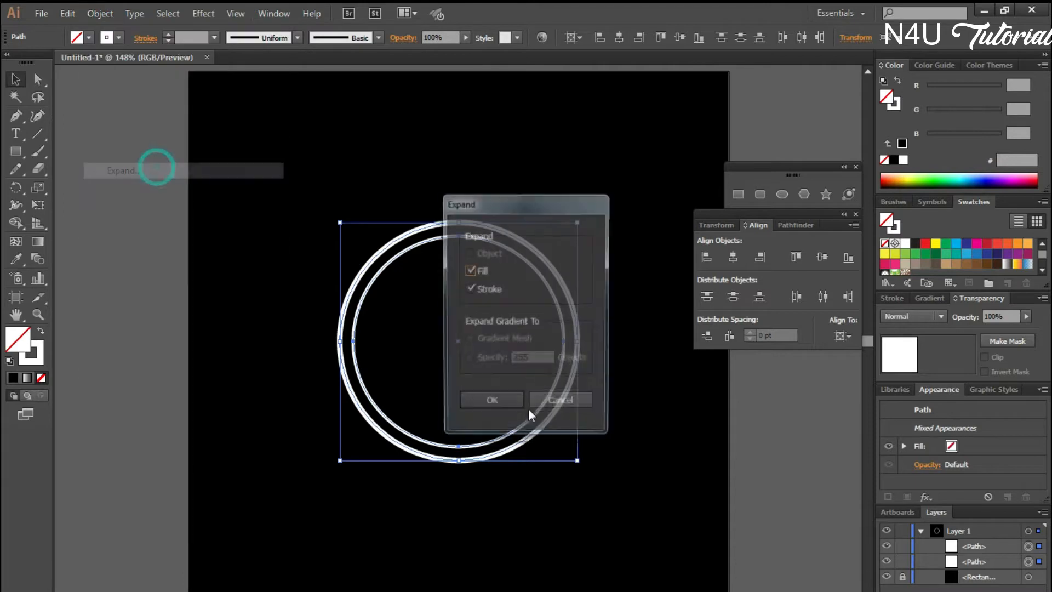
left_click(491, 404)
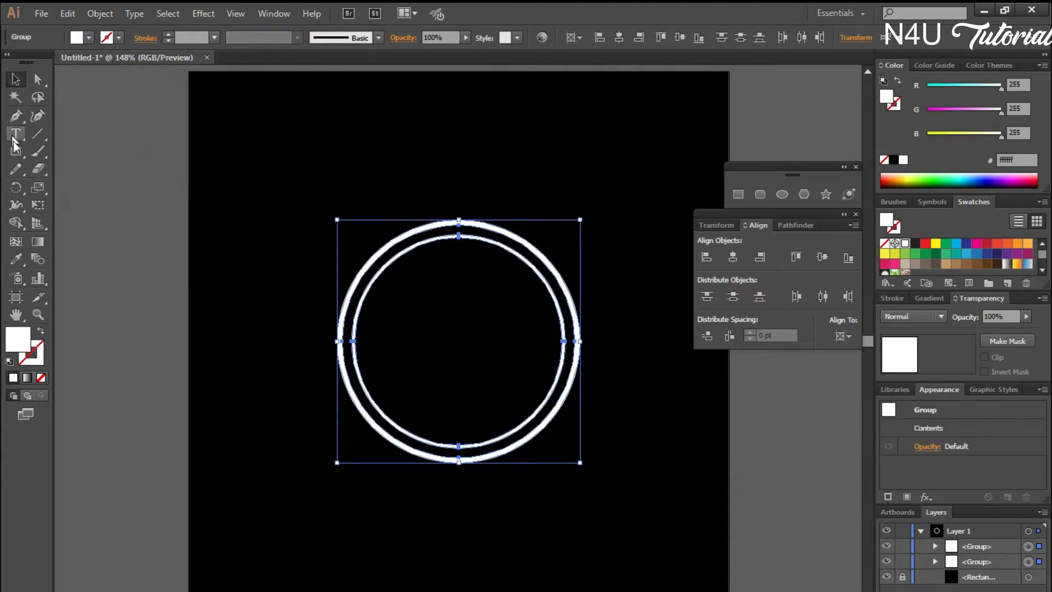
left_click(176, 155)
Draw a narrow upright white rectangle across the top of both rings and center it horizontally.
left_click(15, 152)
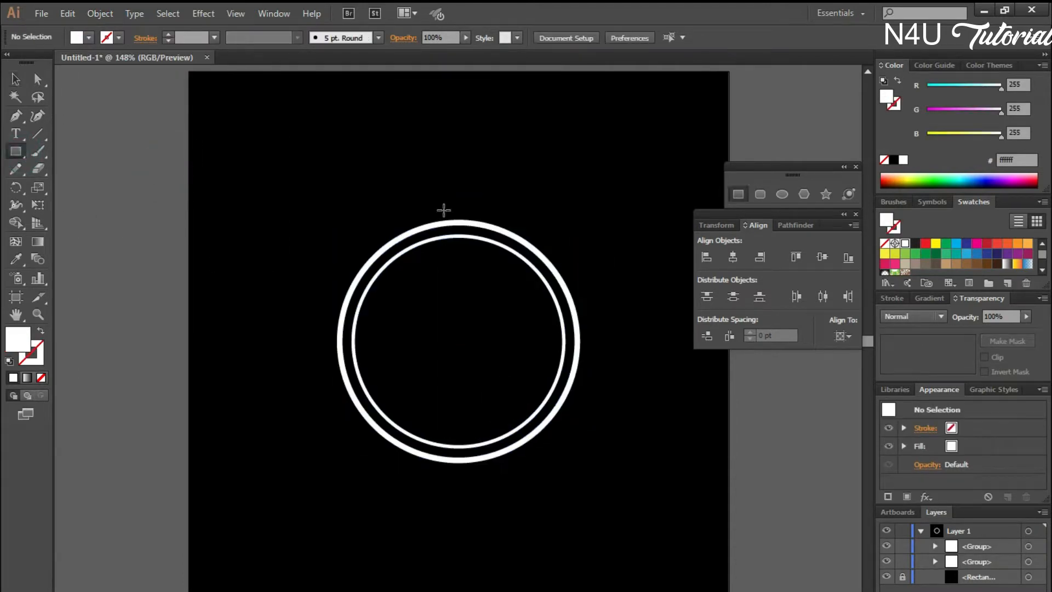
left_click_drag(457, 205, 471, 252)
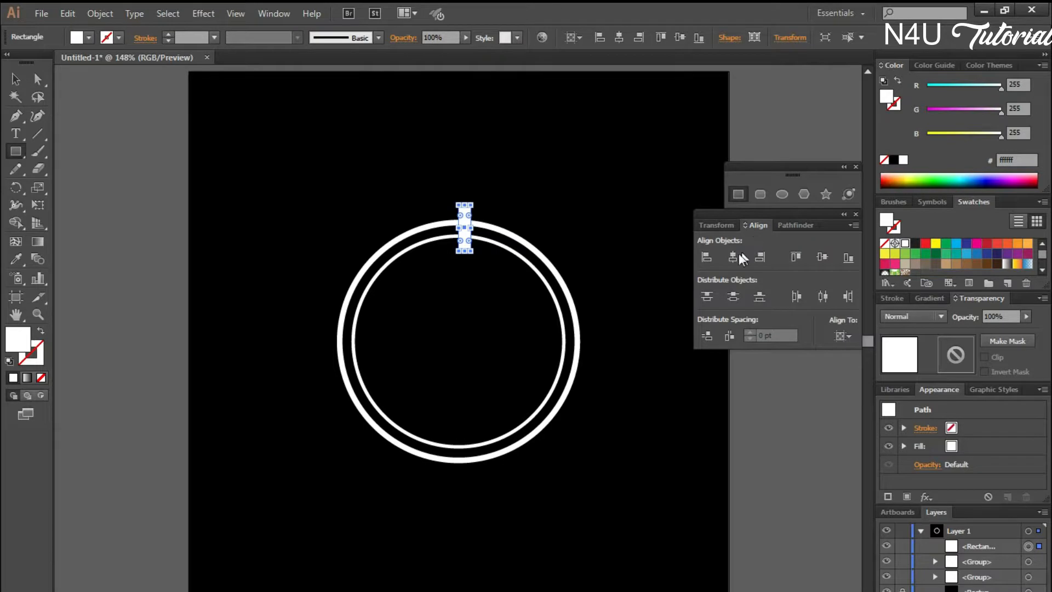
left_click(738, 255)
left_click(15, 79)
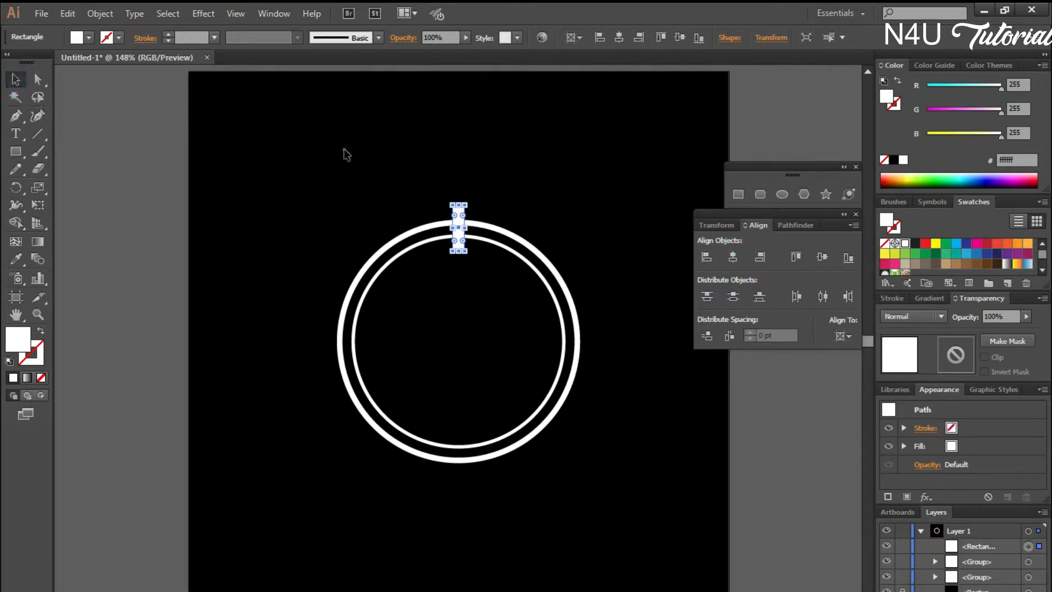
left_click(346, 156)
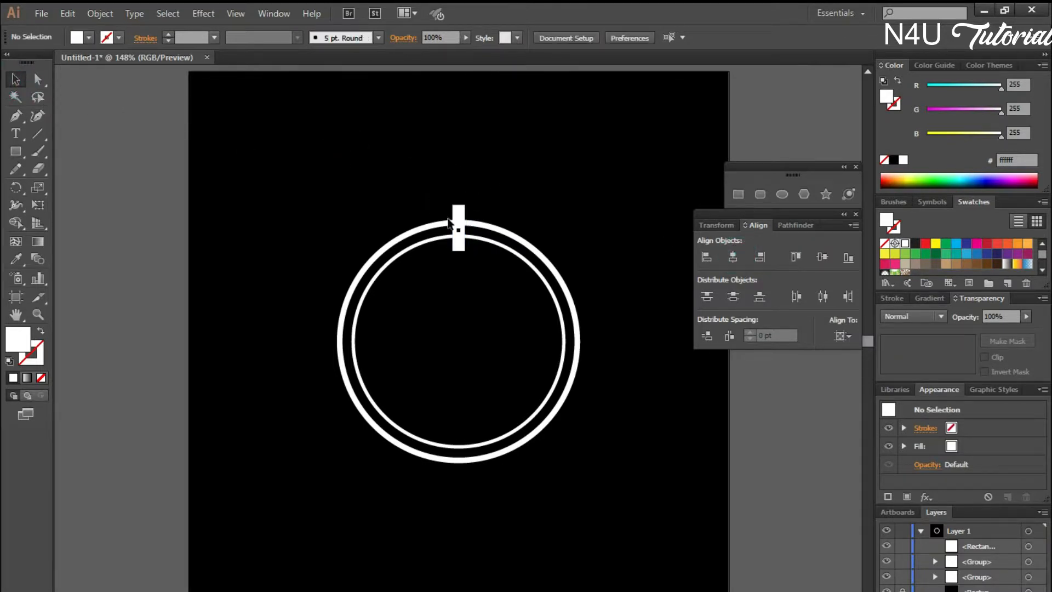
Move the rectangle up so its lower end sits within the inner ring's thickness.
key("z")
left_click_drag(362, 179, 501, 225)
left_click(16, 80)
left_click(540, 452)
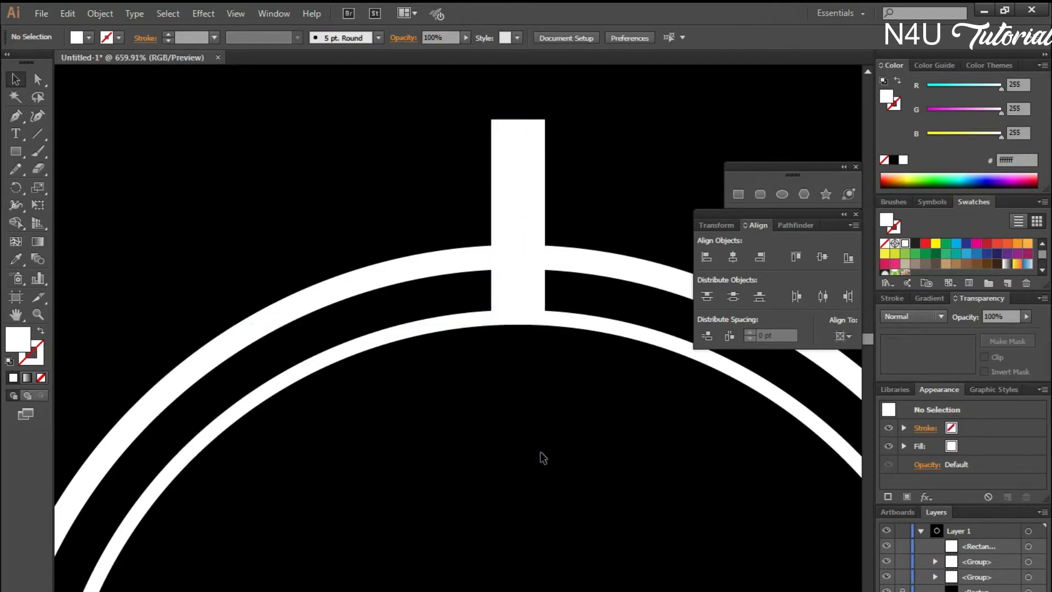
key("ctrl+minus")
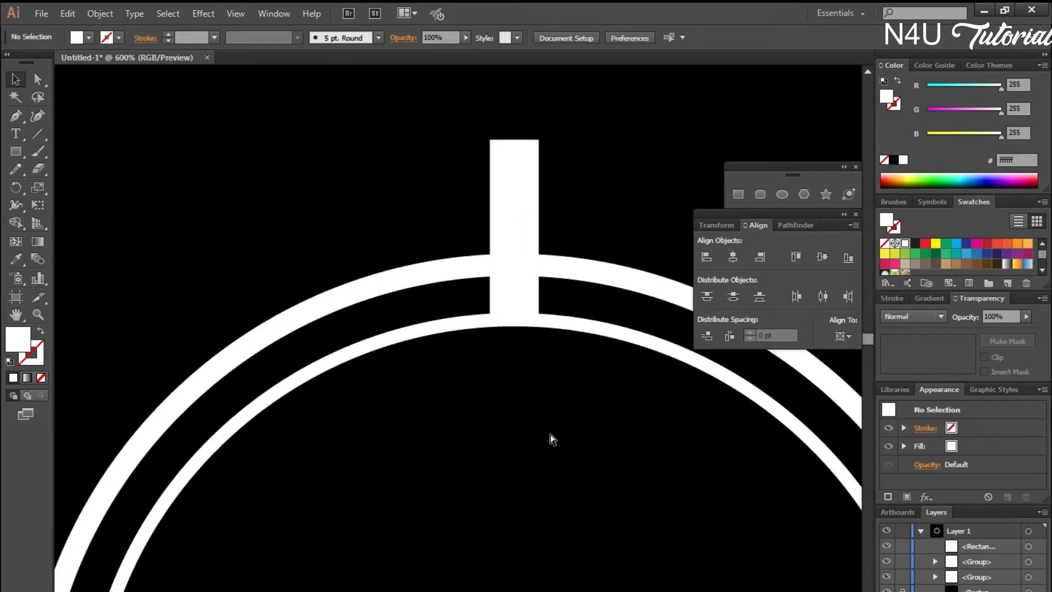
key("ctrl+0")
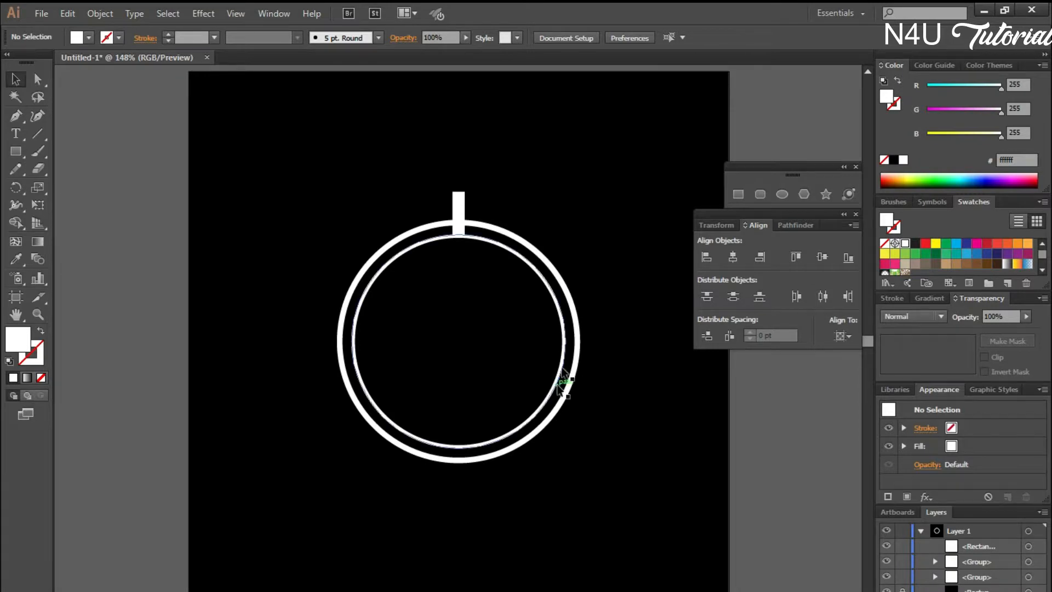
Shorten the rectangle slightly from its upper end, keeping its base on the inner ring.
left_click_drag(458, 197, 460, 196)
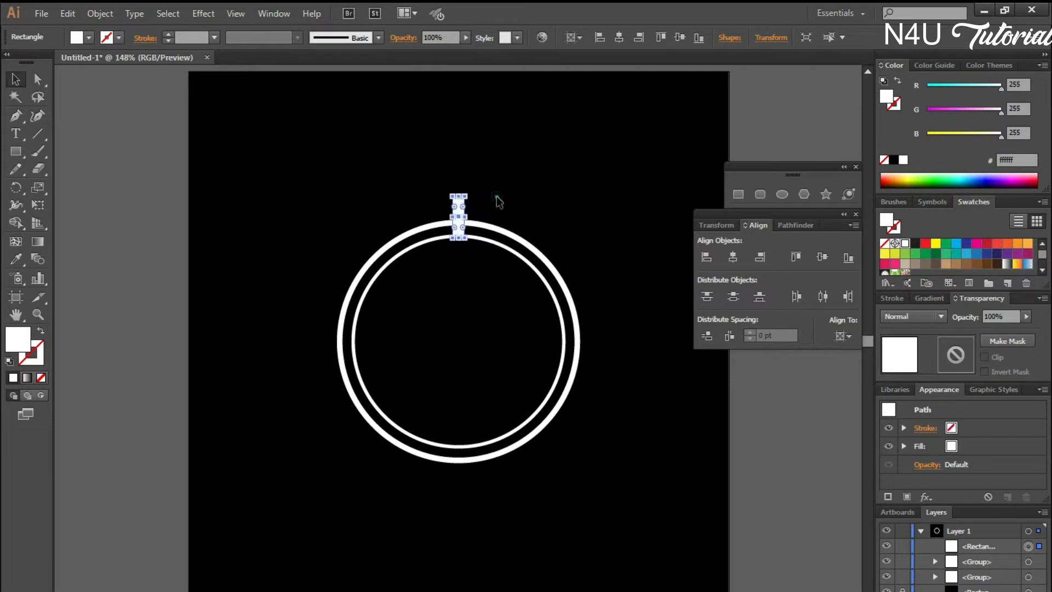
left_click(465, 206)
left_click(463, 205)
Rotate a copy of the rectangle by 360/4 degrees around the center of the rings.
key("z")
left_click_drag(329, 197, 618, 483)
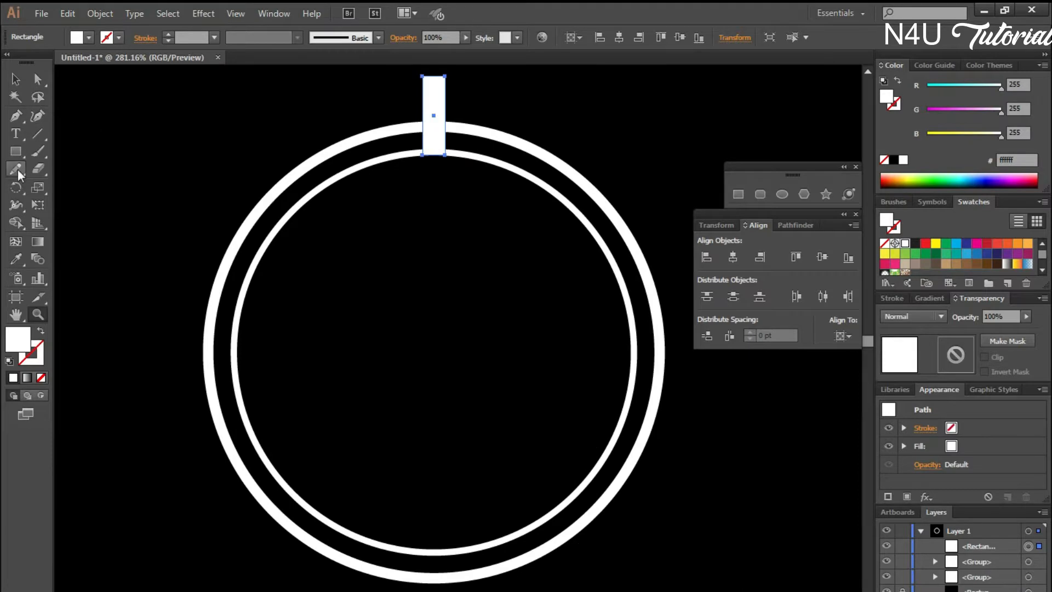
left_click(18, 187)
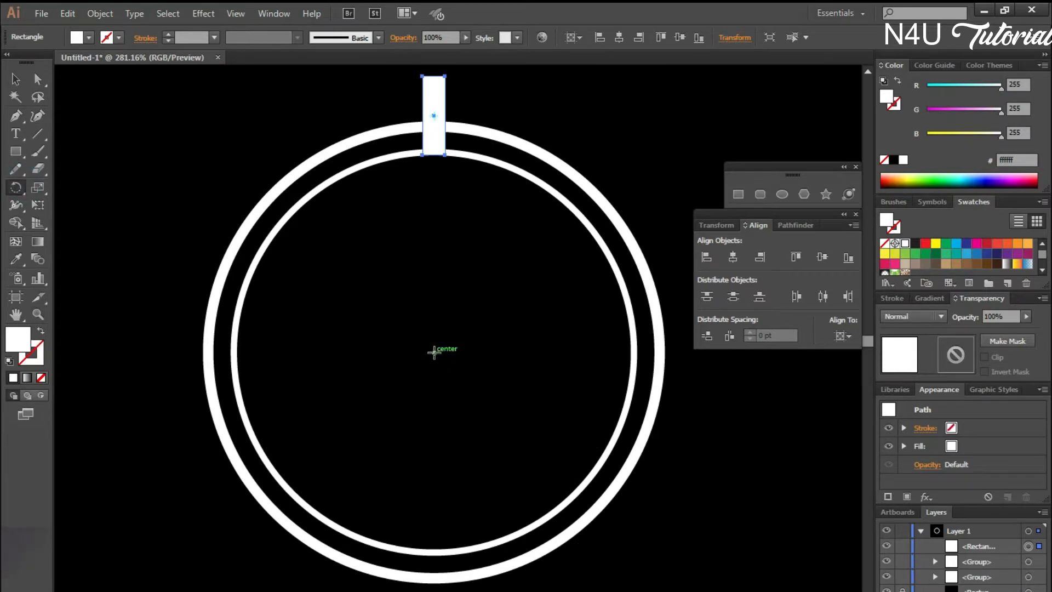
left_click(434, 352, "alt")
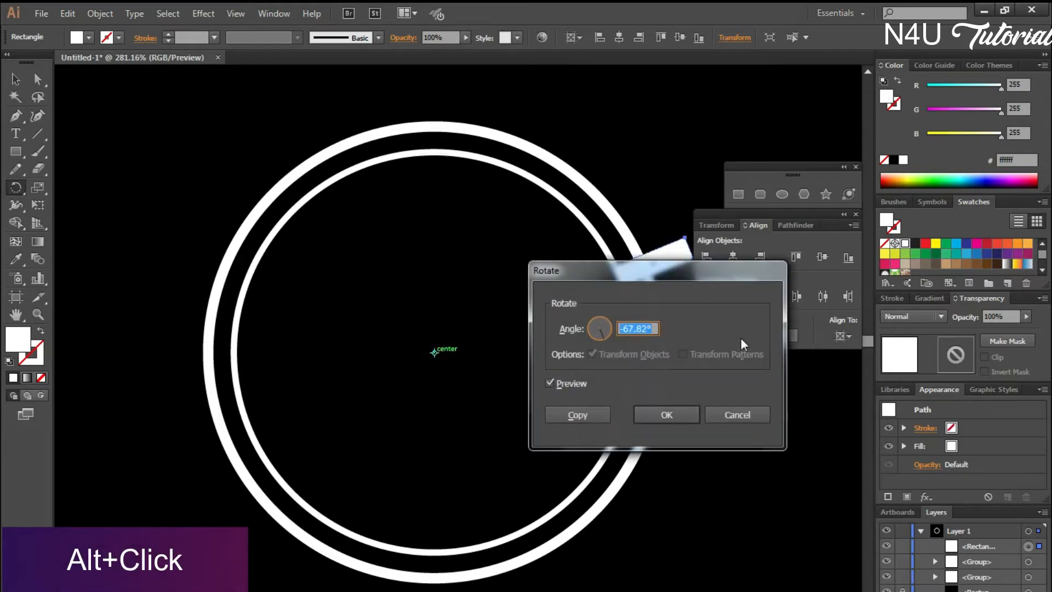
type("360")
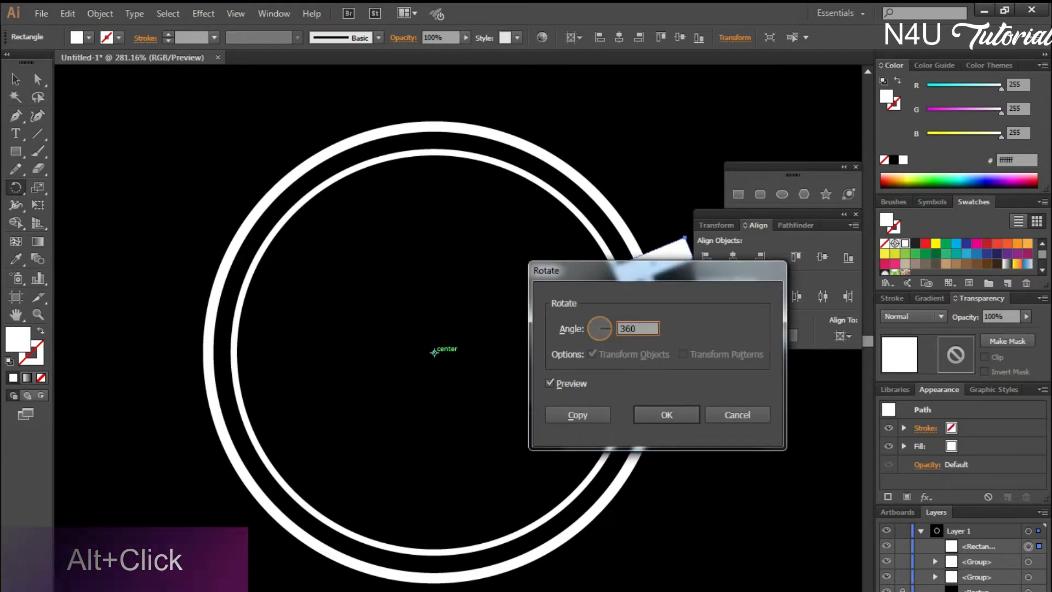
type("/4")
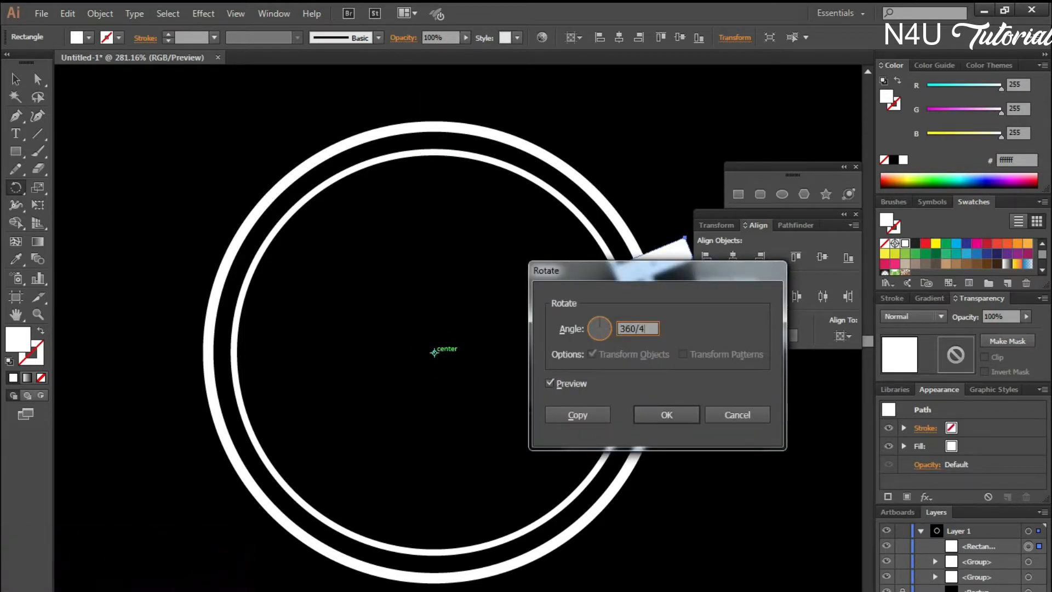
left_click(567, 383)
left_click(577, 415)
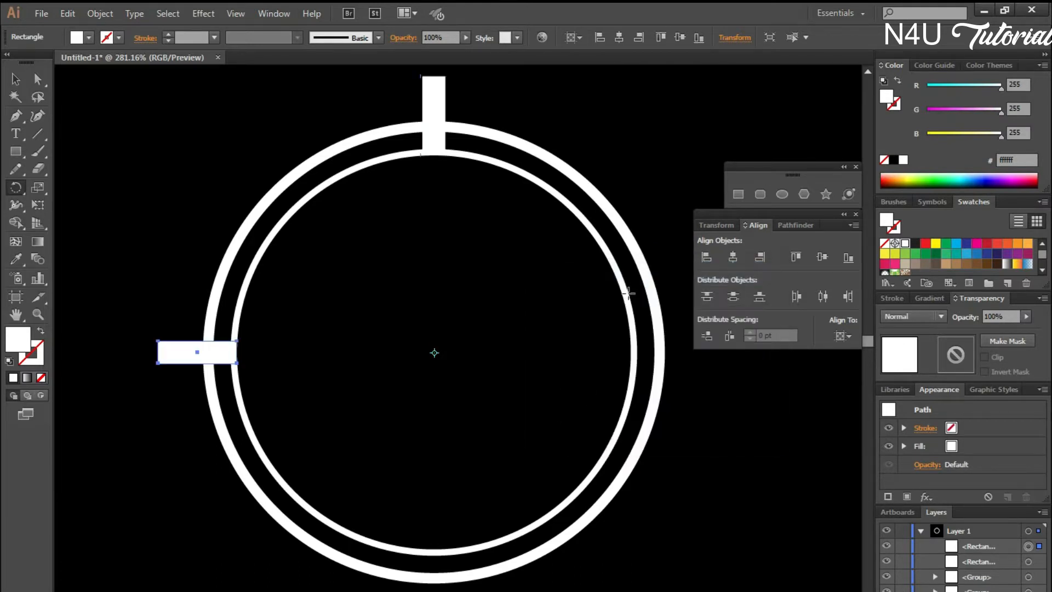
Repeat the rotated copy twice more to get four rectangles evenly spaced around the rings.
key("ctrl+d")
key("ctrl+d")
key("v")
left_click(141, 133)
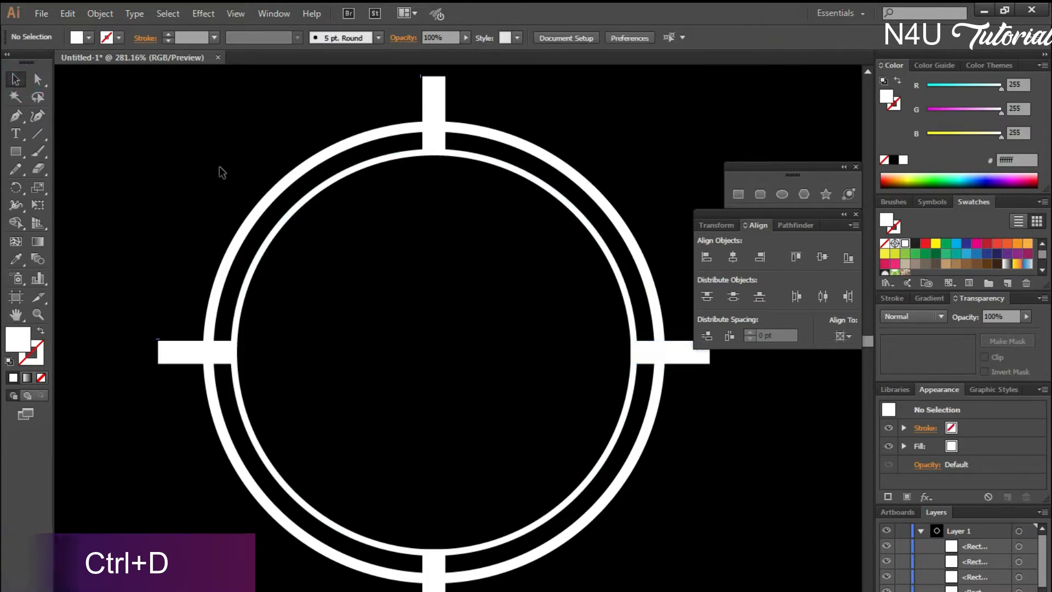
Duplicate the top rectangle in place in front and fill the copy with blue (00aeef).
key("ctrl+minus")
left_click(441, 171)
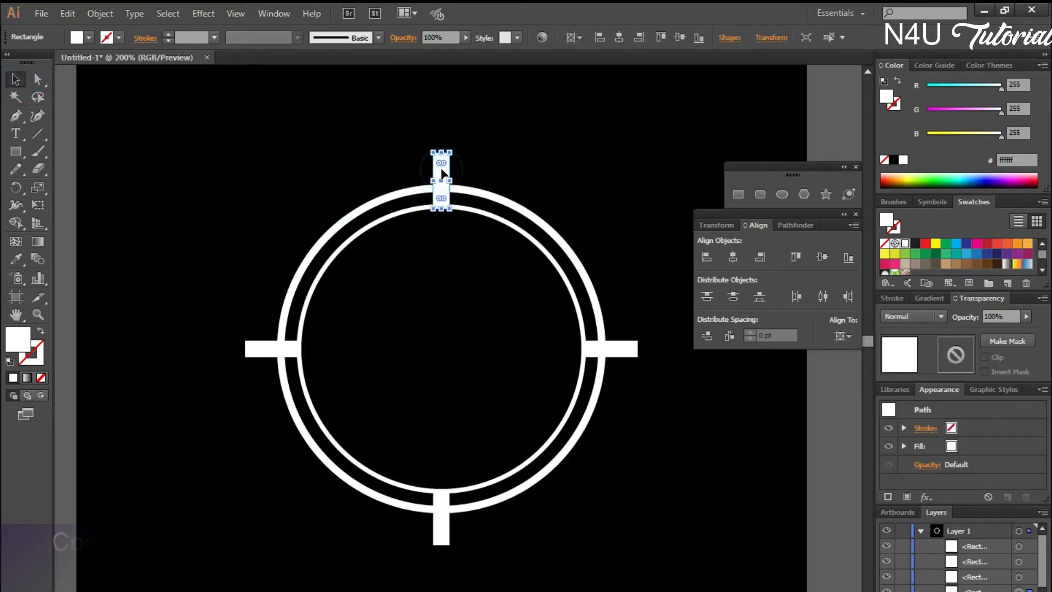
key("ctrl+c")
key("ctrl+f")
left_click(956, 243)
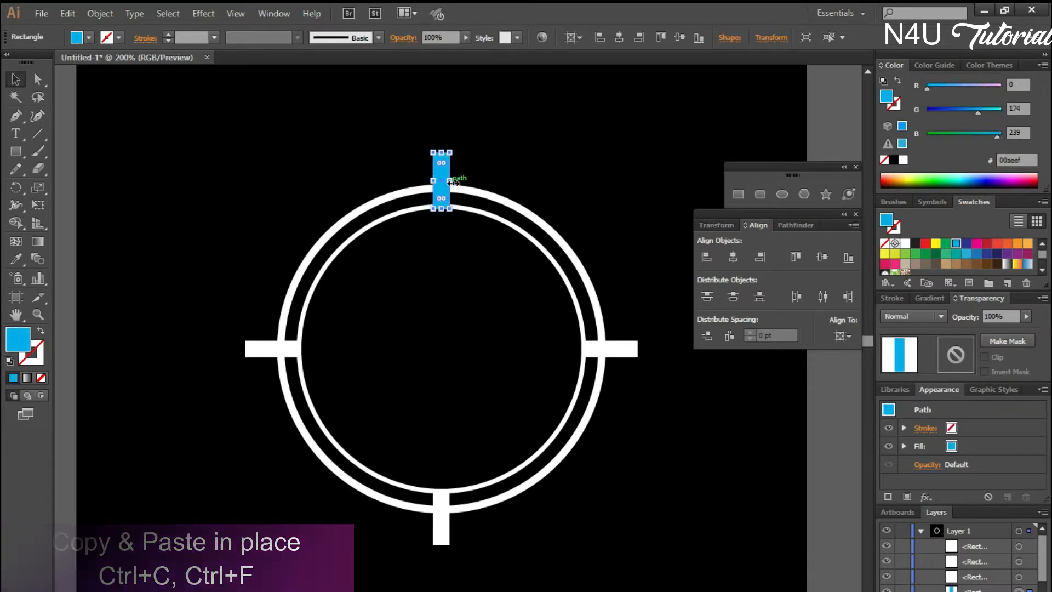
Narrow the blue rectangle about its center and shorten it from its upper end, keeping its base on the inner ring.
left_click_drag(450, 182, 445, 181)
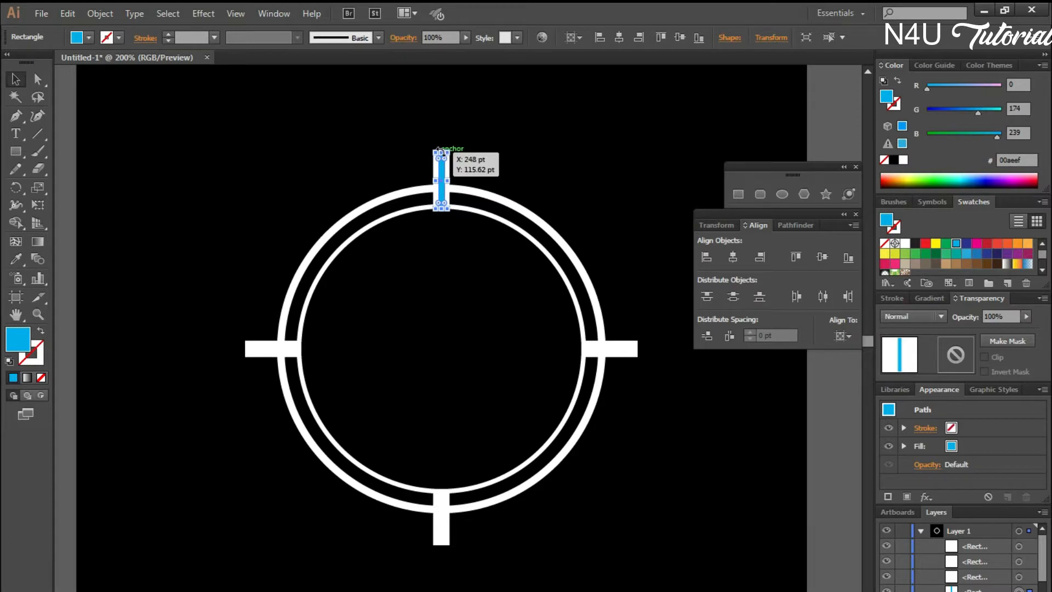
key("z")
left_click(439, 153)
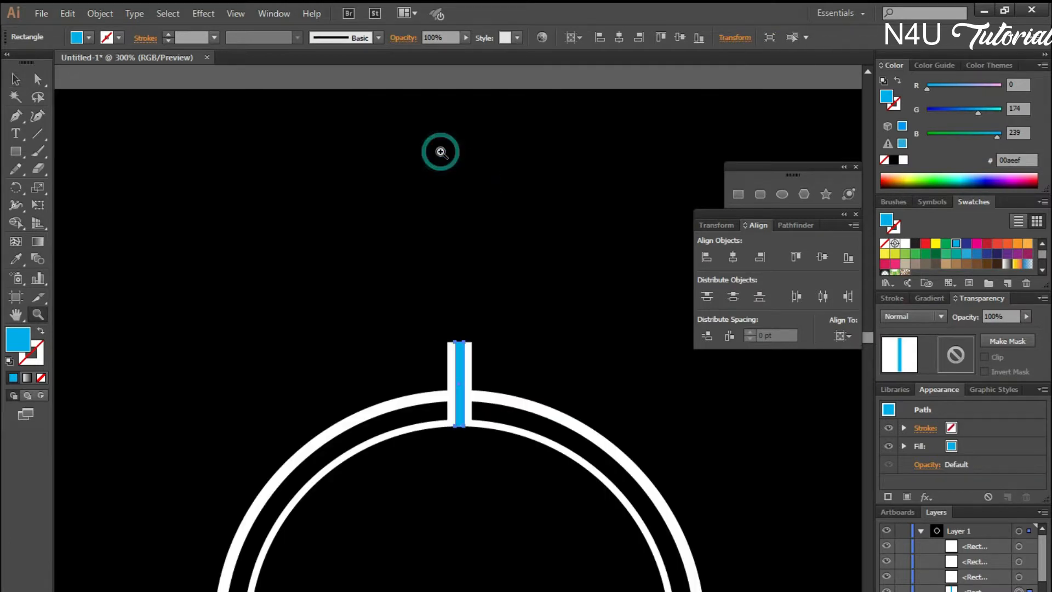
left_click_drag(499, 353, 424, 214)
key("v")
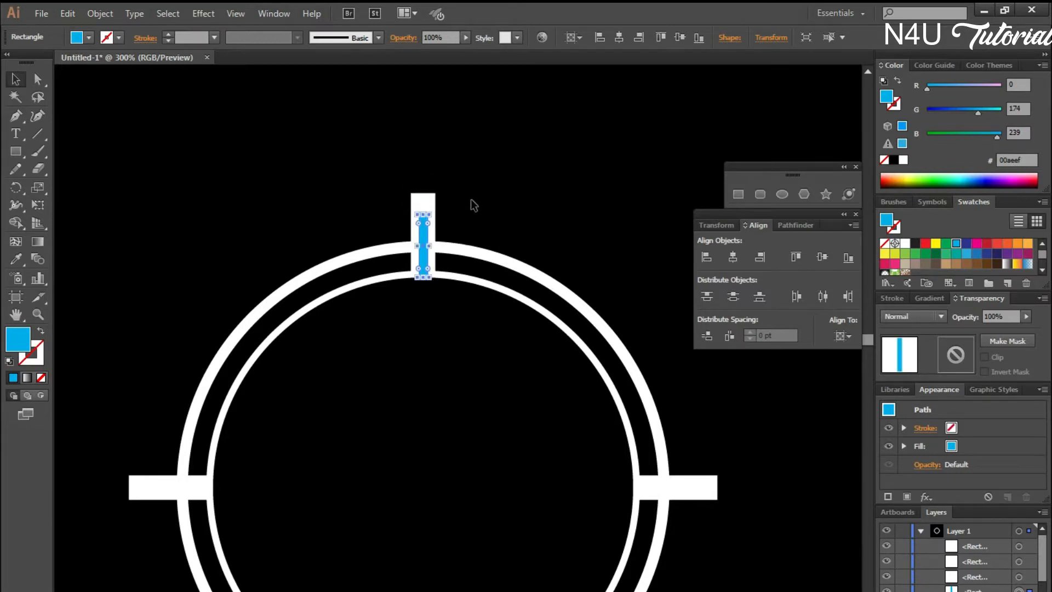
left_click(548, 175)
key("ctrl+0")
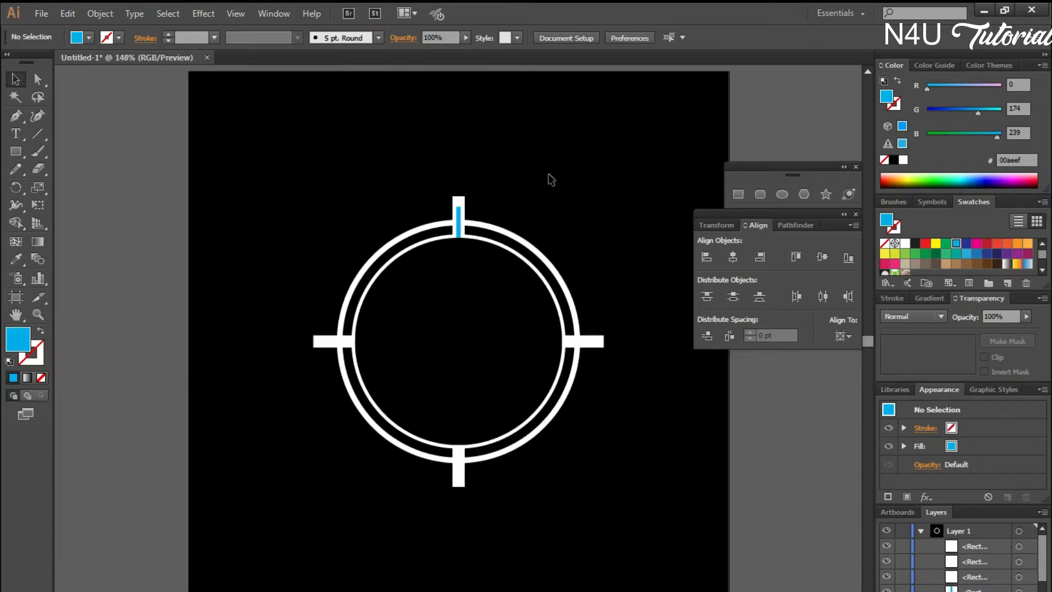
key("ctrl+plus")
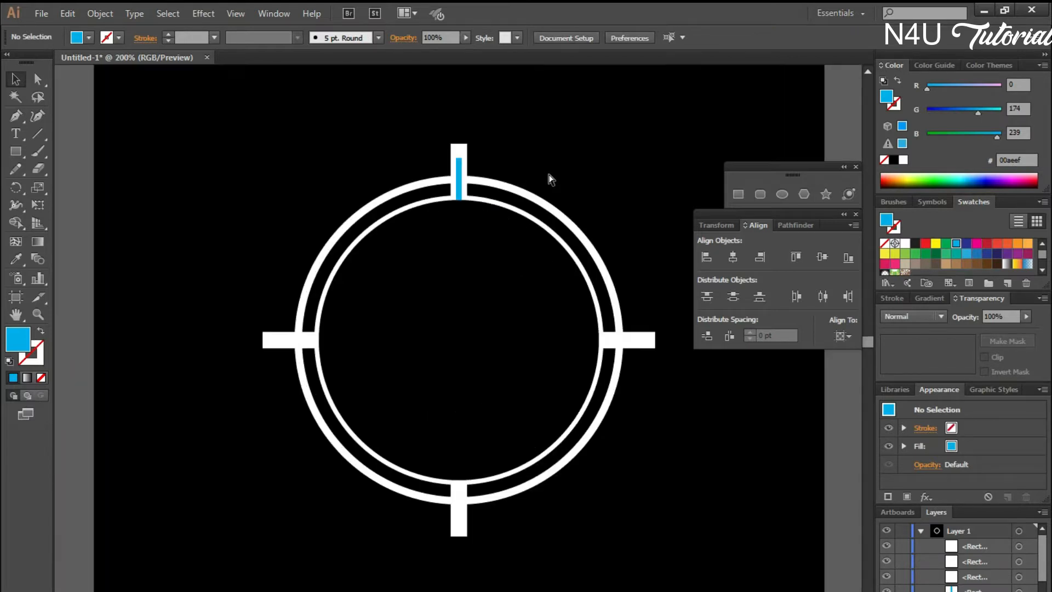
Rotate a copy of the blue bar by 45 degrees around the center of the rings.
left_click(458, 181)
key("r")
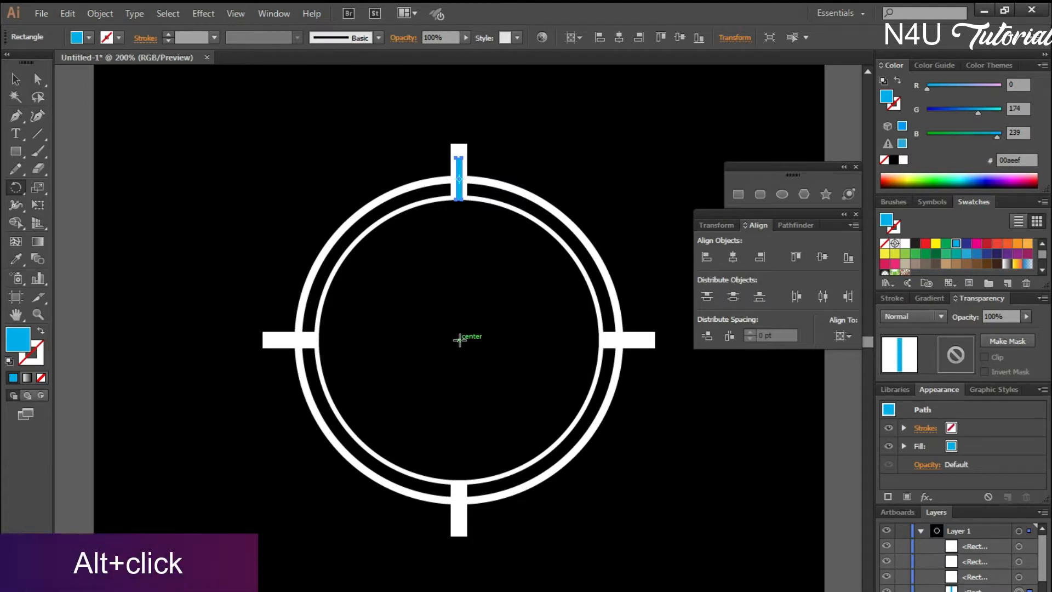
left_click(459, 338, "alt")
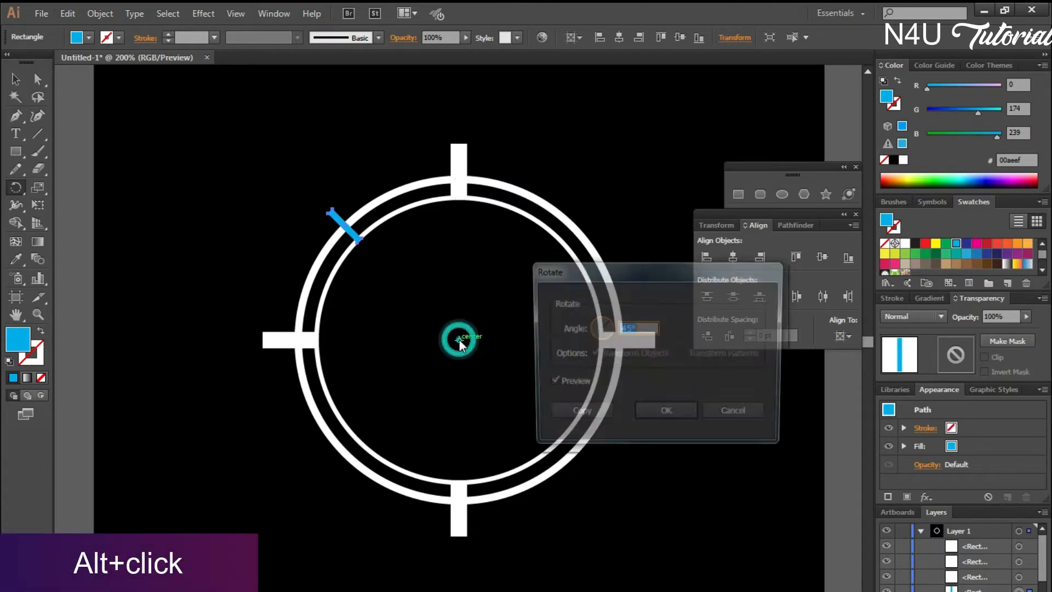
left_click(583, 412)
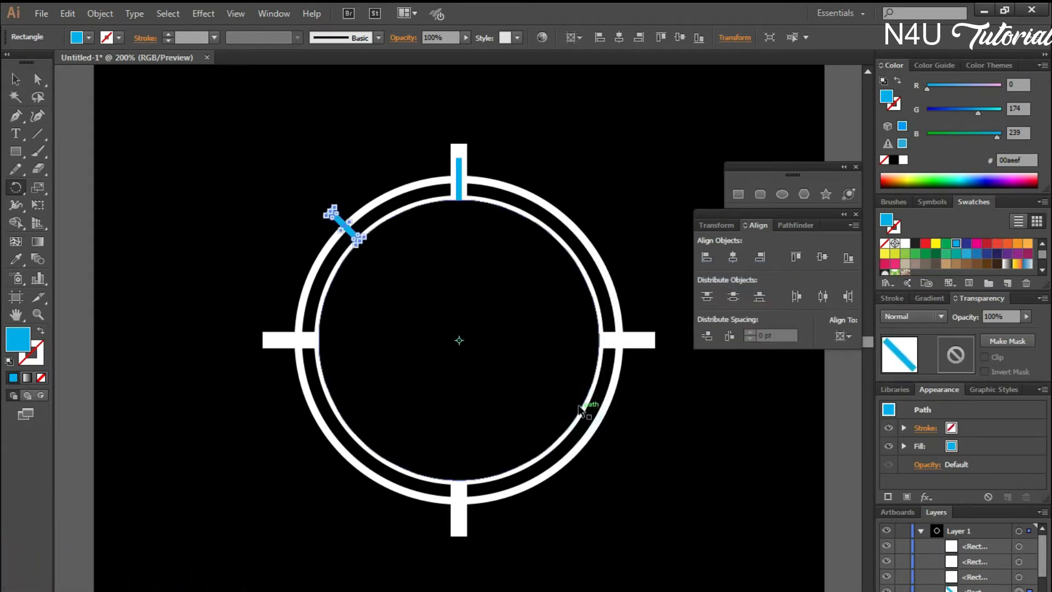
Repeat the rotated copy six more times to space eight blue bars evenly around the rings.
key("ctrl+d")
key("ctrl+d")
key("ctrl+d")
key("ctrl+d")
key("ctrl+d")
key("ctrl+d")
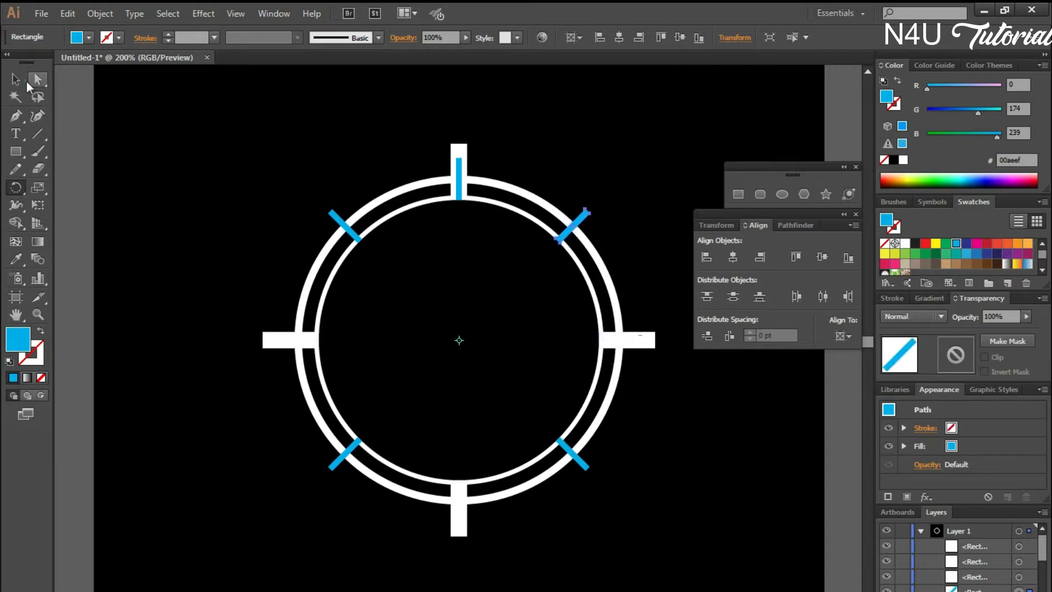
Delete the blue bar lying over the top white rectangle.
left_click(17, 80)
left_click(467, 130)
left_click_drag(651, 340, 661, 375)
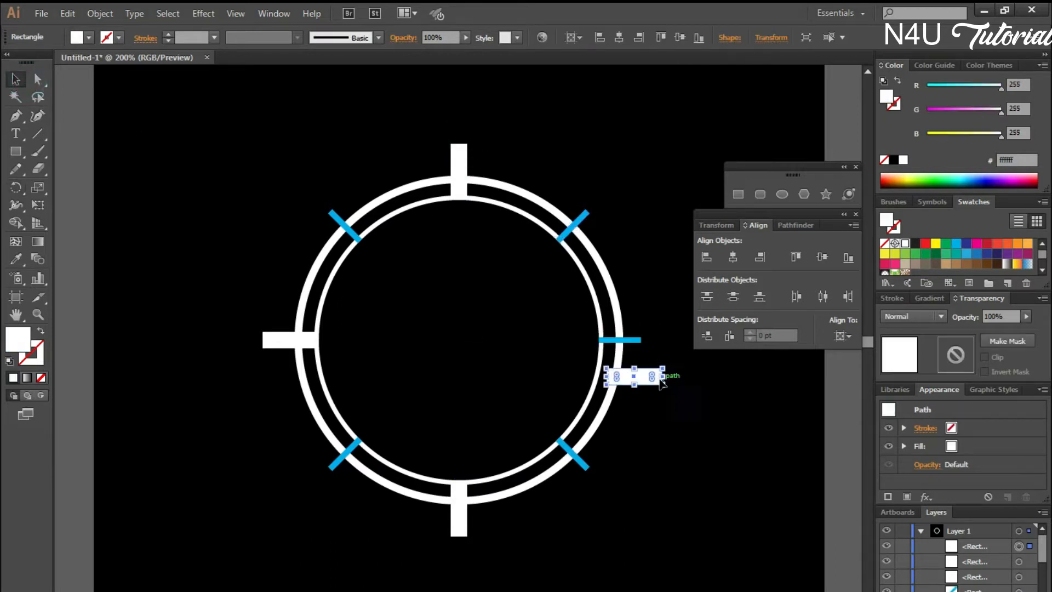
key("ctrl+z")
left_click(653, 298)
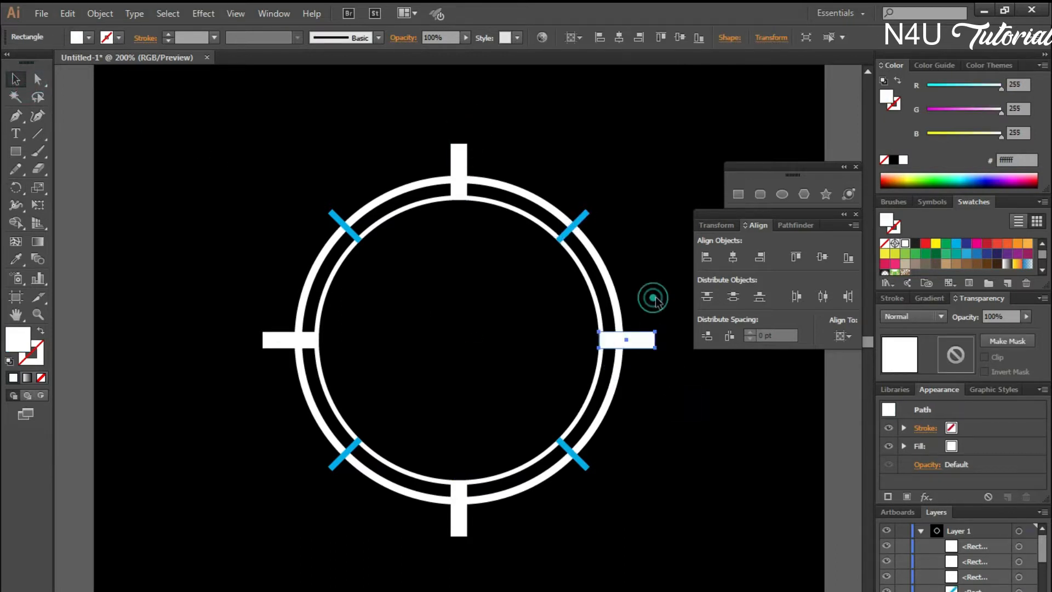
Move the right, left and bottom white rectangles below the blue bars in the layer order.
left_click(459, 168, "shift")
left_click(284, 340, "shift")
left_click(459, 510, "shift")
key("ctrl+g")
left_click_drag(973, 546, 972, 591)
scroll(1014, 562, "down", 2)
left_click_drag(974, 532, 998, 583)
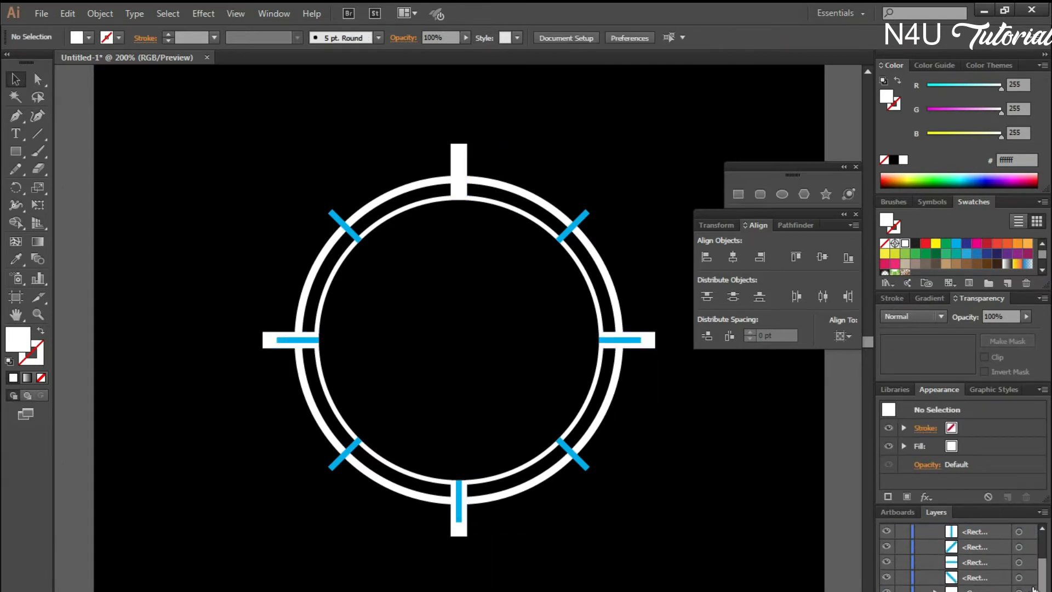
Delete the blue bars lying over the right, bottom and left white rectangles.
left_click(623, 344)
key("Delete")
left_click(460, 501)
key("Delete")
left_click(299, 340)
key("Delete")
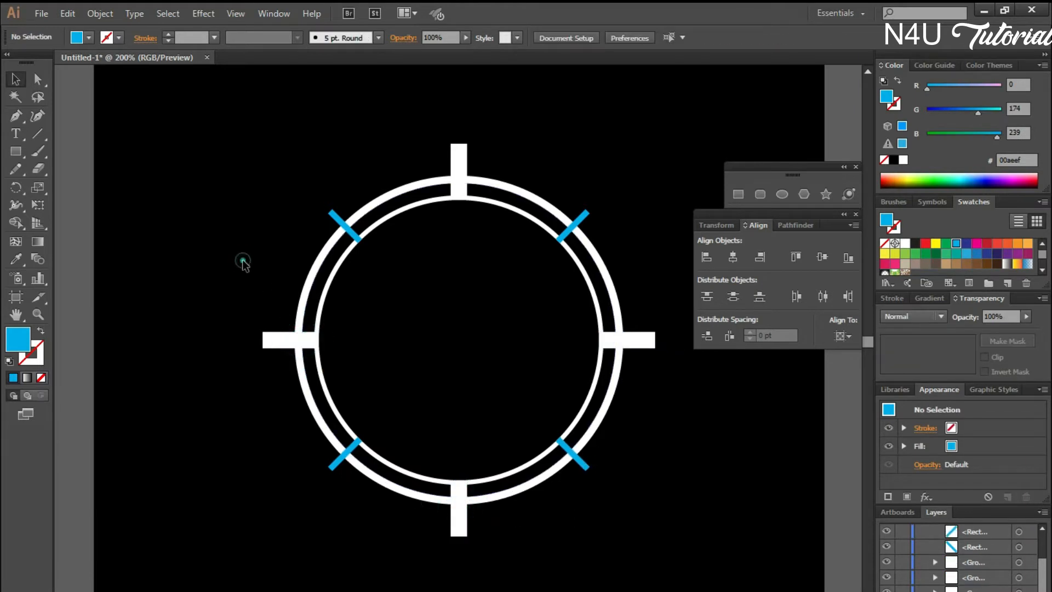
Fill the four remaining diagonal blue bars with white.
left_click(335, 217)
left_click(584, 214, "shift")
left_click(582, 463, "shift")
left_click(342, 454, "shift")
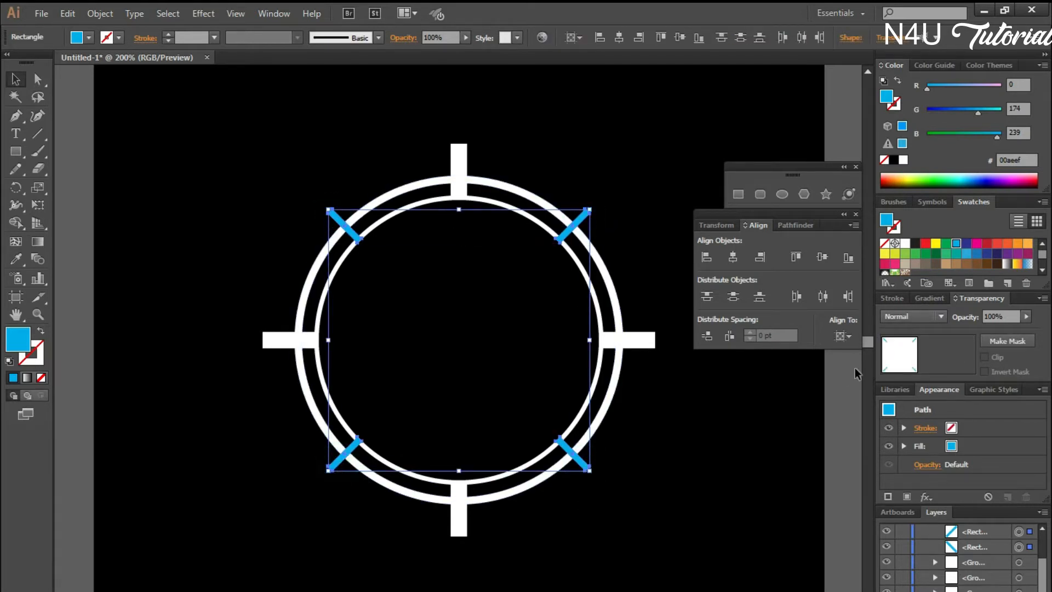
left_click(905, 244)
left_click(665, 408)
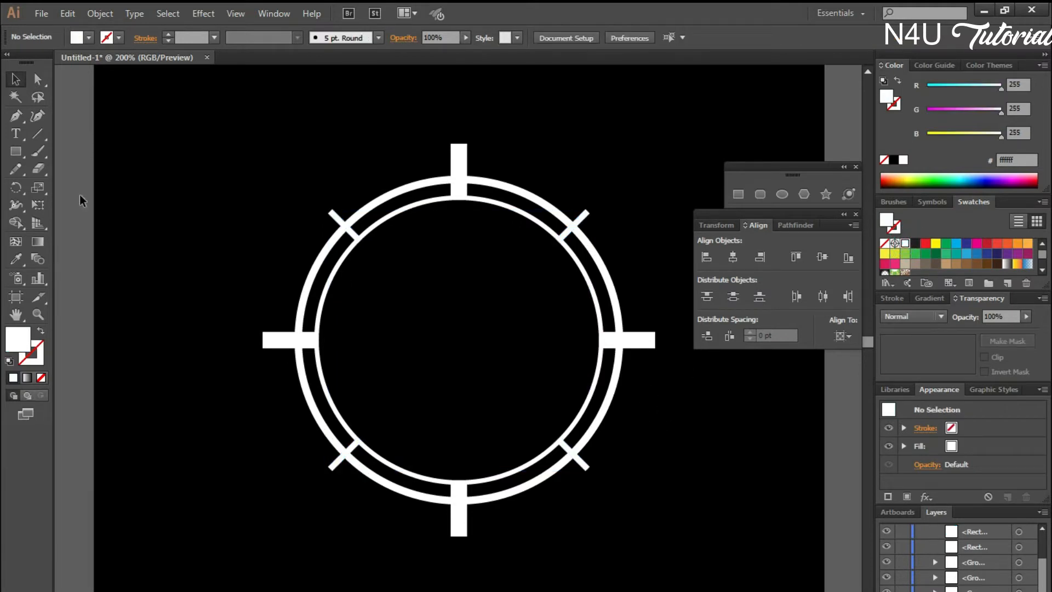
Create a 20 by 20 pt white circle and center it horizontally and vertically within the rings.
left_click(782, 194)
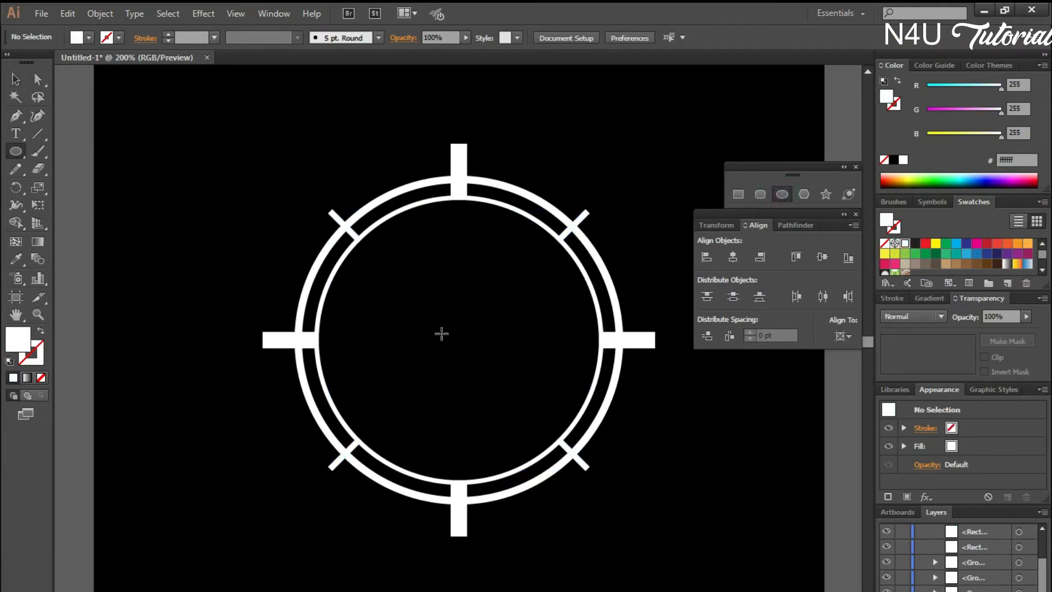
left_click(456, 344)
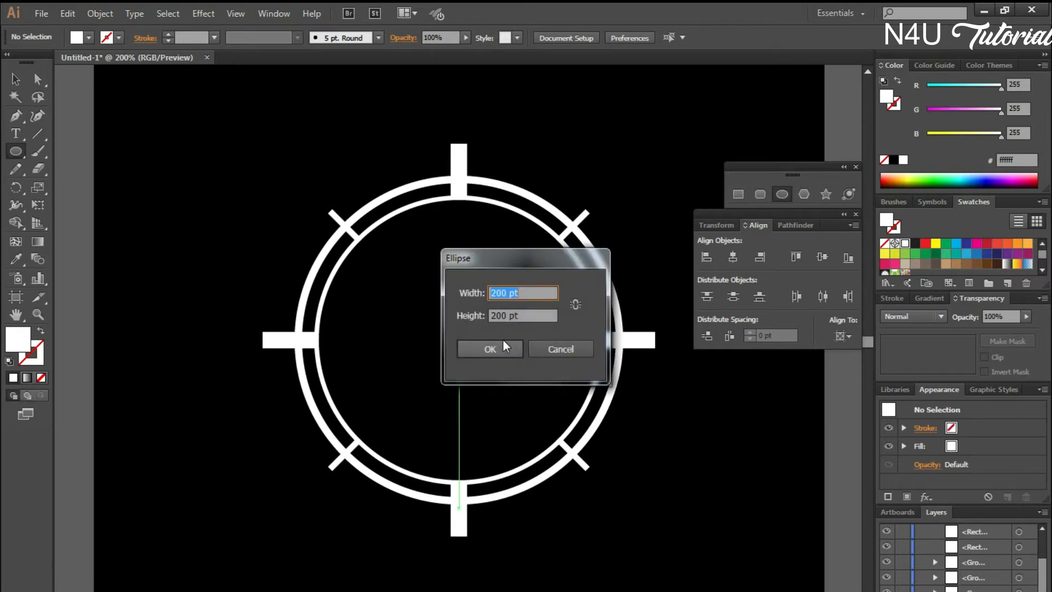
type("20")
key("Tab")
type("20")
key("Return")
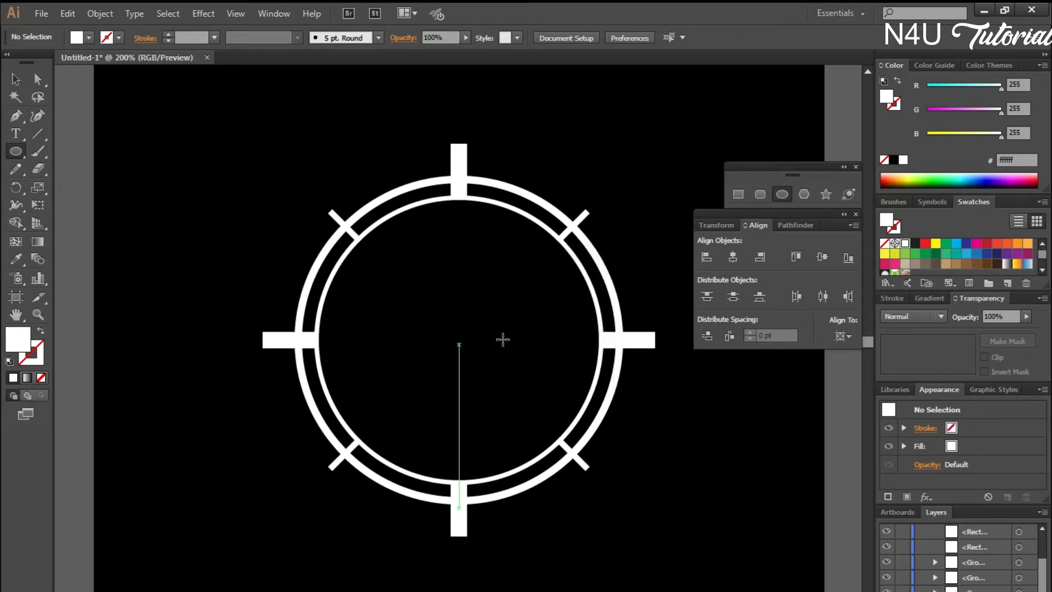
left_click(618, 37)
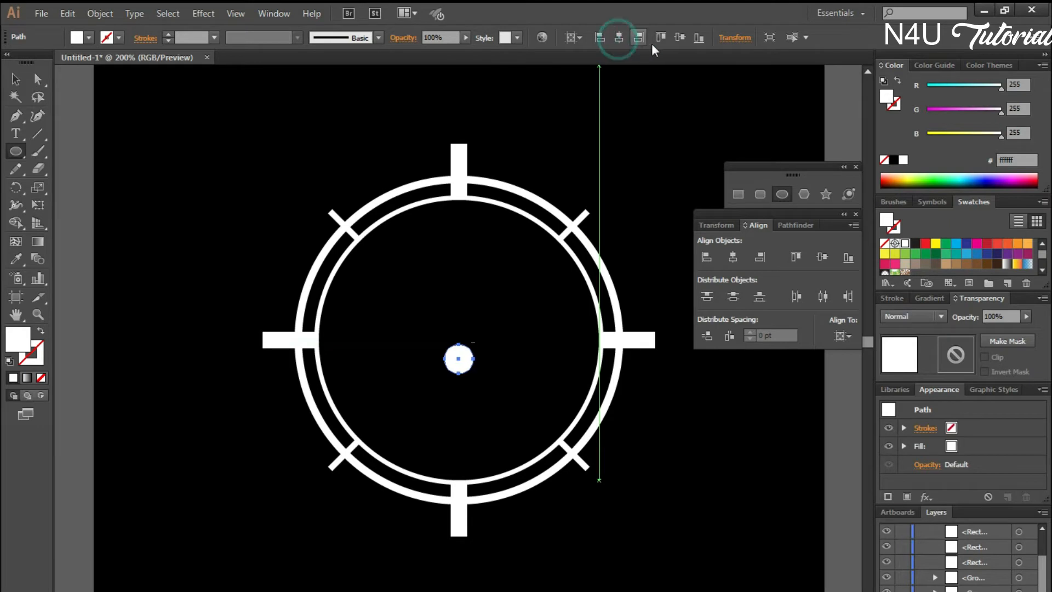
left_click(680, 37)
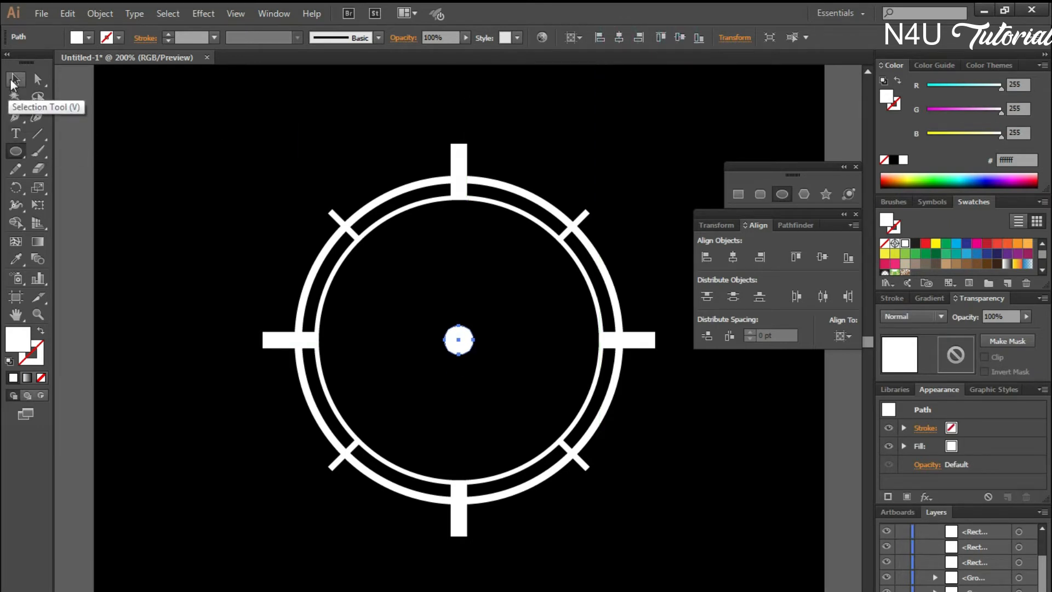
Swap the small circle's white fill to its stroke and set the stroke weight to 3 pt.
left_click(41, 331)
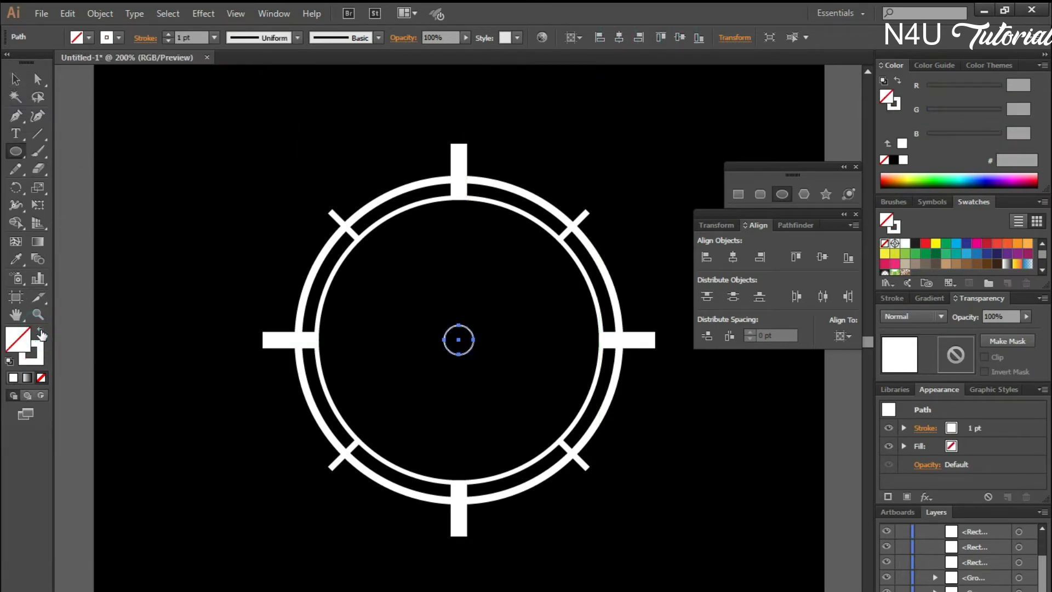
left_click(167, 34)
key("v")
left_click(148, 108)
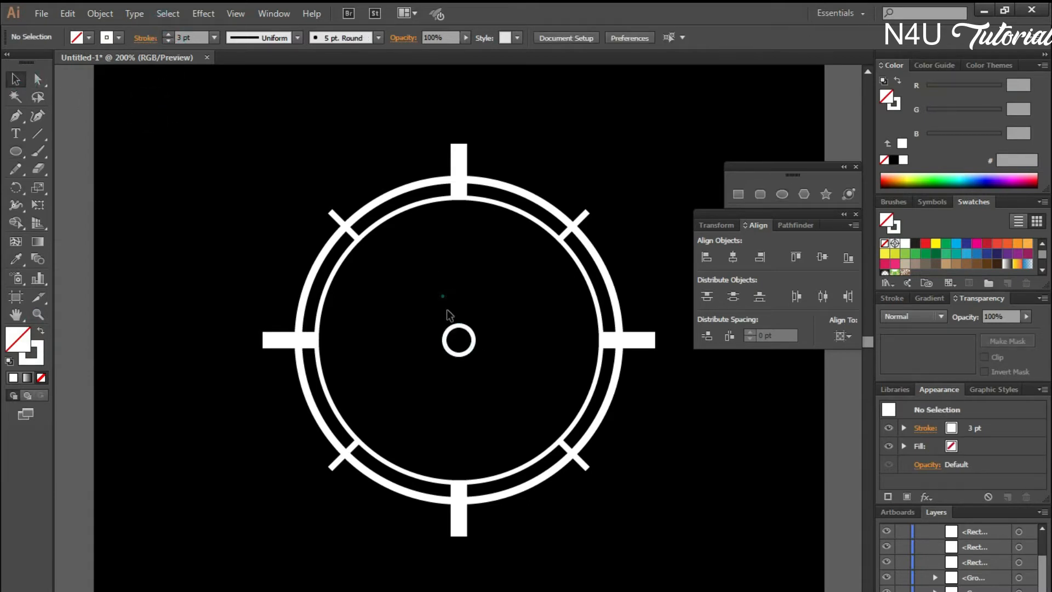
Expand the small center circle with its fill and stroke into a filled shape.
left_click(449, 328)
left_click(110, 12)
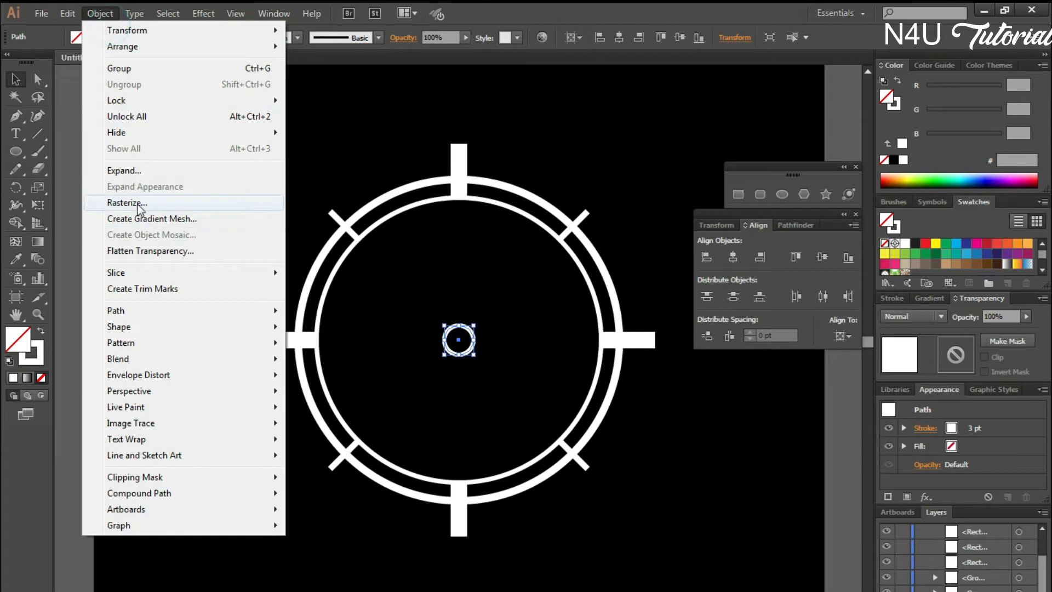
left_click(133, 169)
left_click(470, 403)
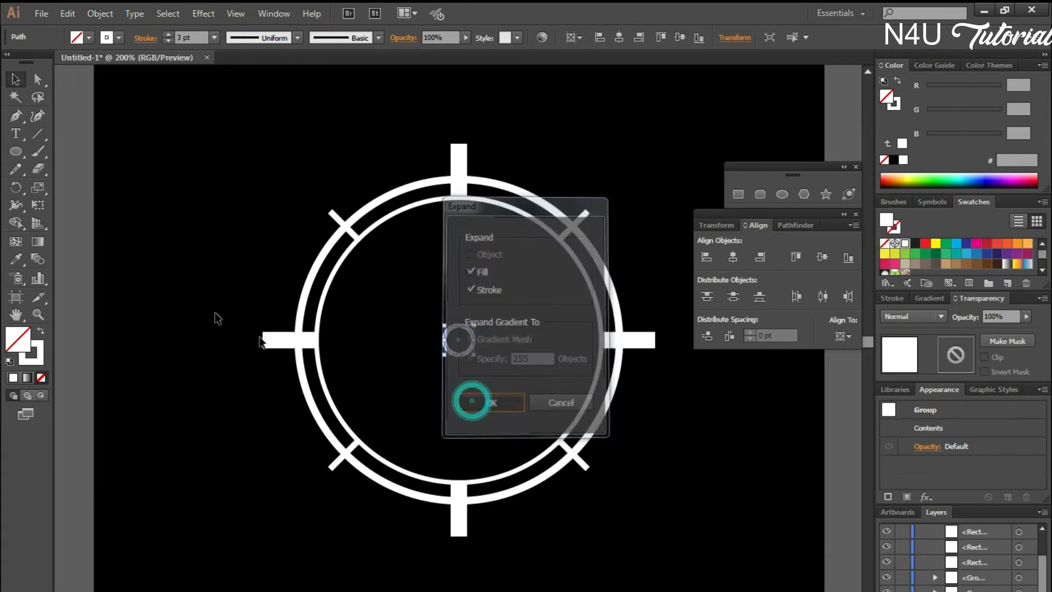
left_click(158, 231)
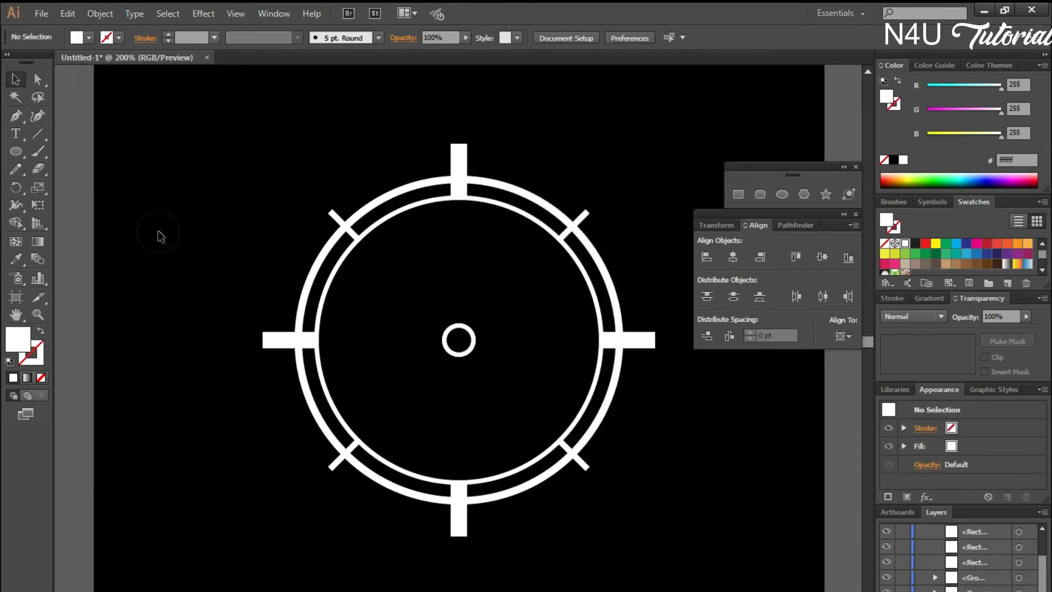
Draw a narrow white vertical rectangle rising from the small center ring as a clock hand and center it horizontally over the ring.
left_click(740, 194)
left_click_drag(450, 243, 465, 327)
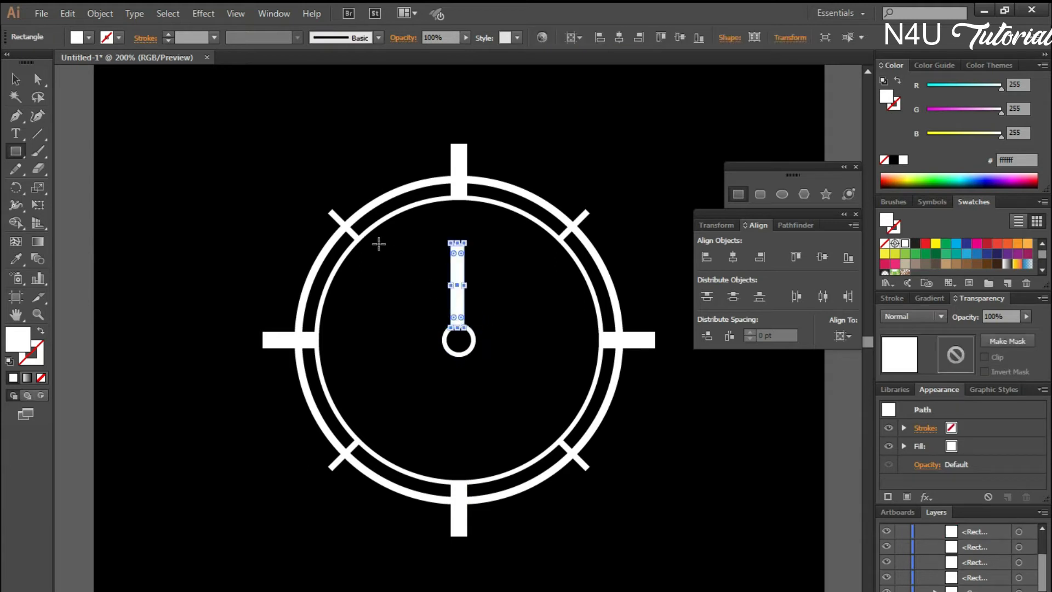
left_click(16, 79)
left_click(399, 300)
left_click(453, 272)
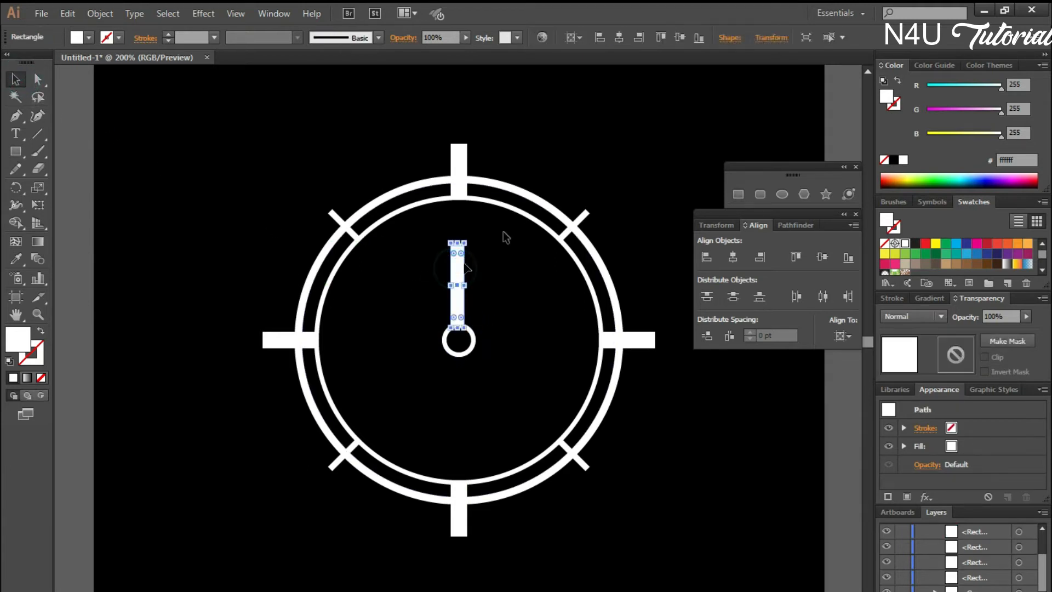
left_click(625, 134)
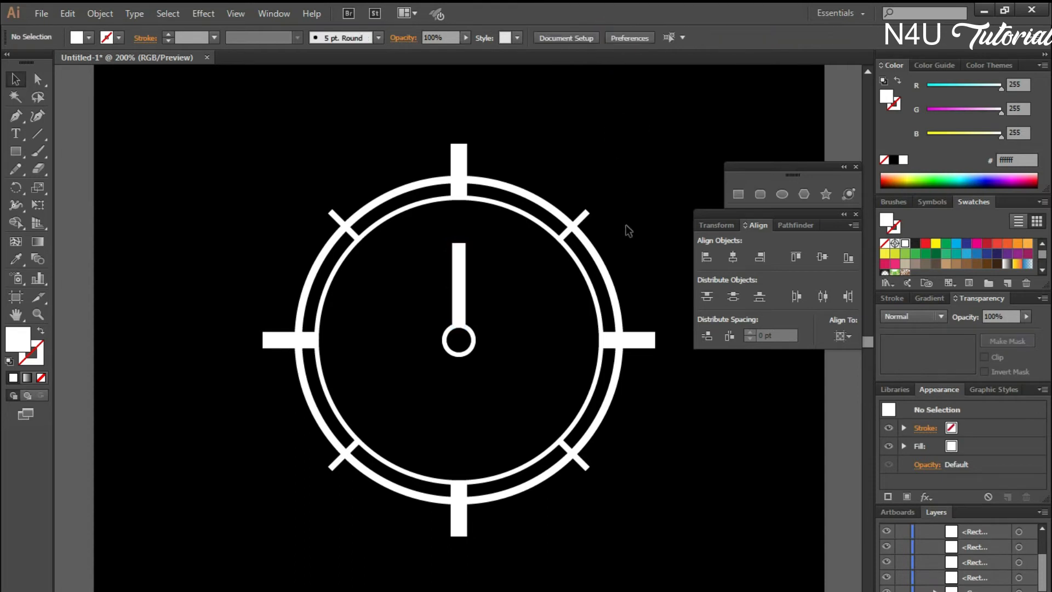
Duplicate the clock hand below the center ring, then make the copy thinner and extend it almost to the inner ring.
left_click(459, 251)
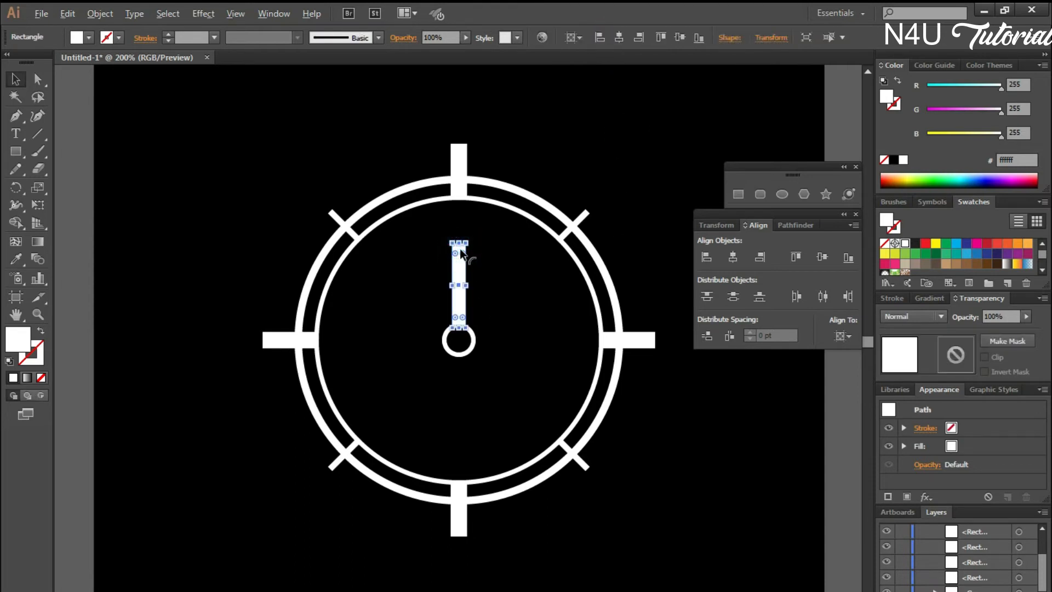
left_click_drag(459, 294, 461, 395)
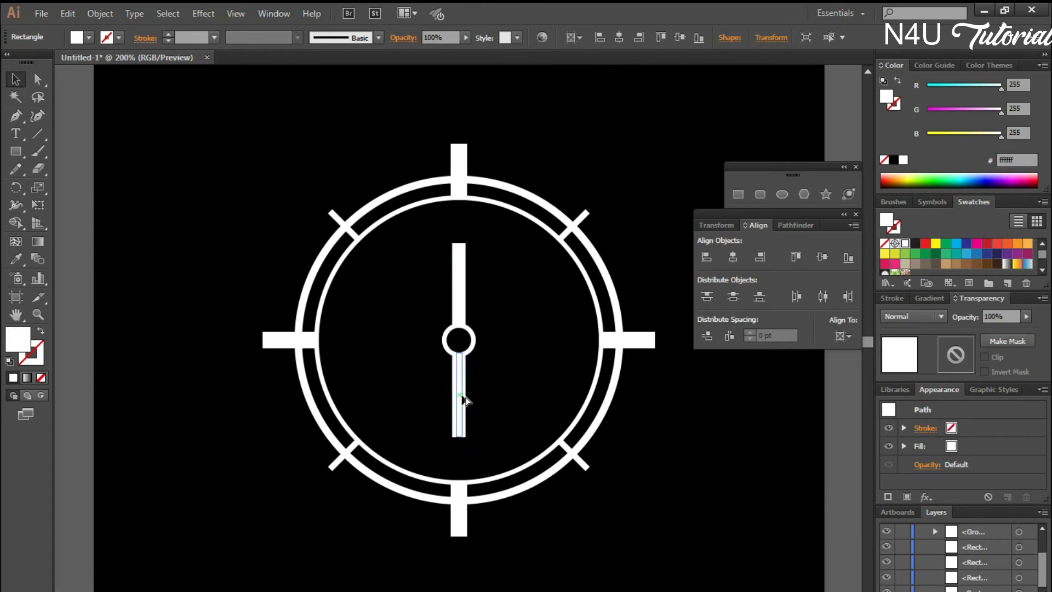
left_click_drag(460, 439, 464, 470)
left_click(673, 431)
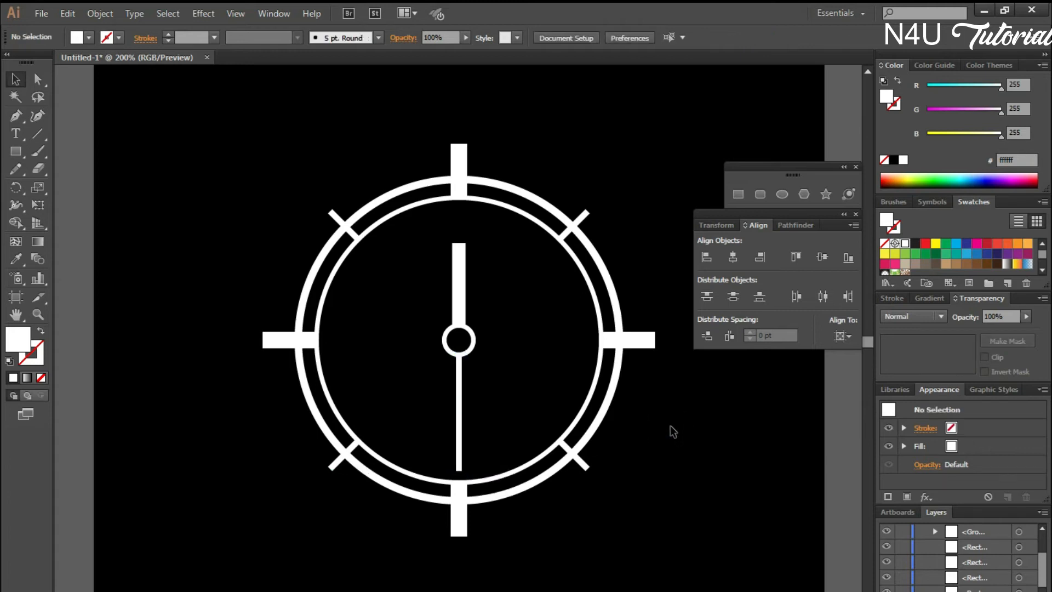
Rotate the thin hand clockwise around the center of the rings until it points to the lower left, just below horizontal.
left_click(459, 446)
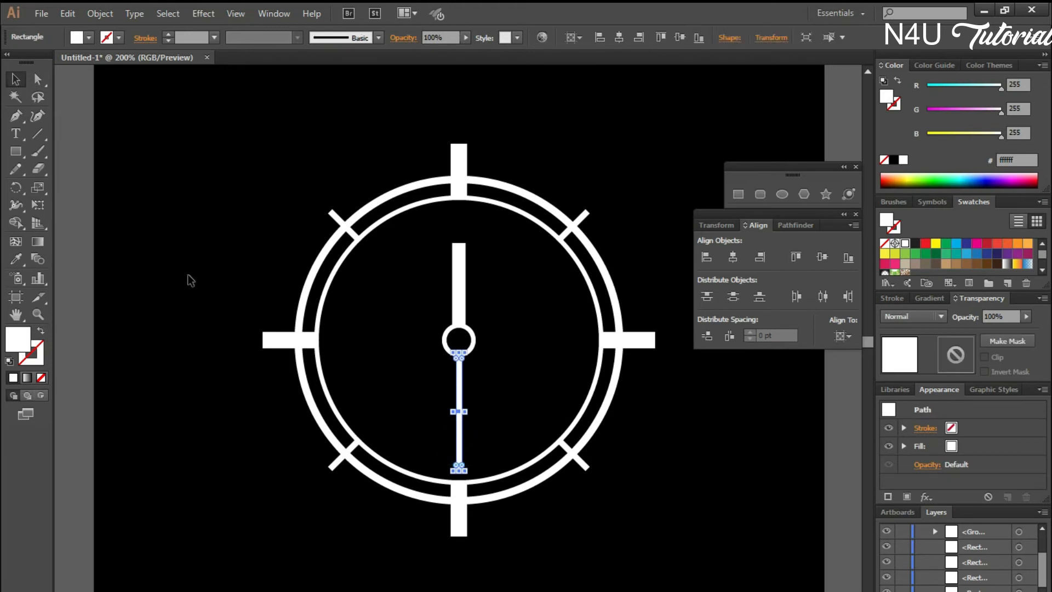
left_click(21, 188)
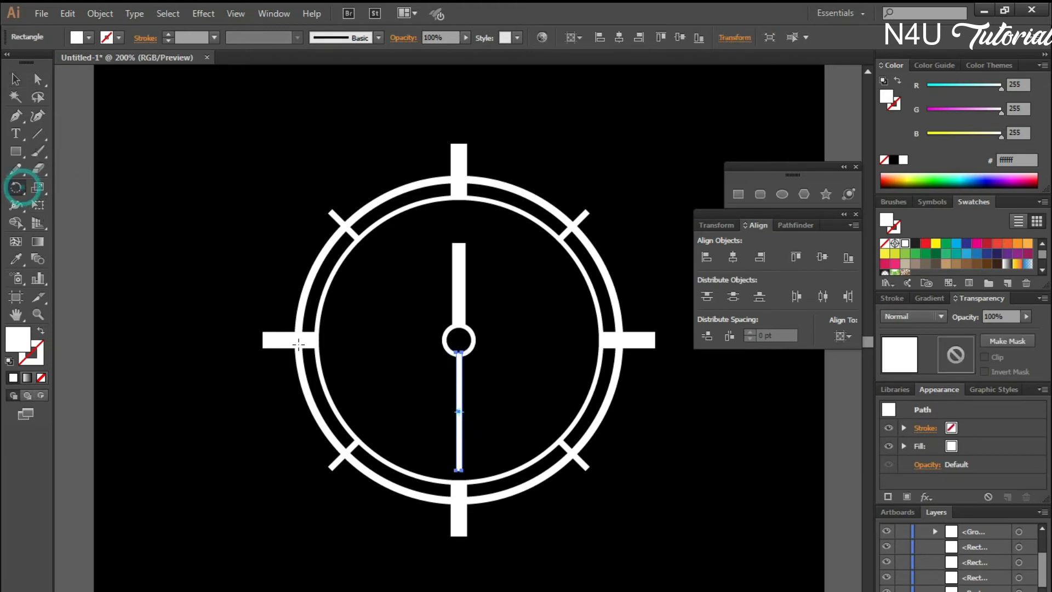
left_click(459, 340)
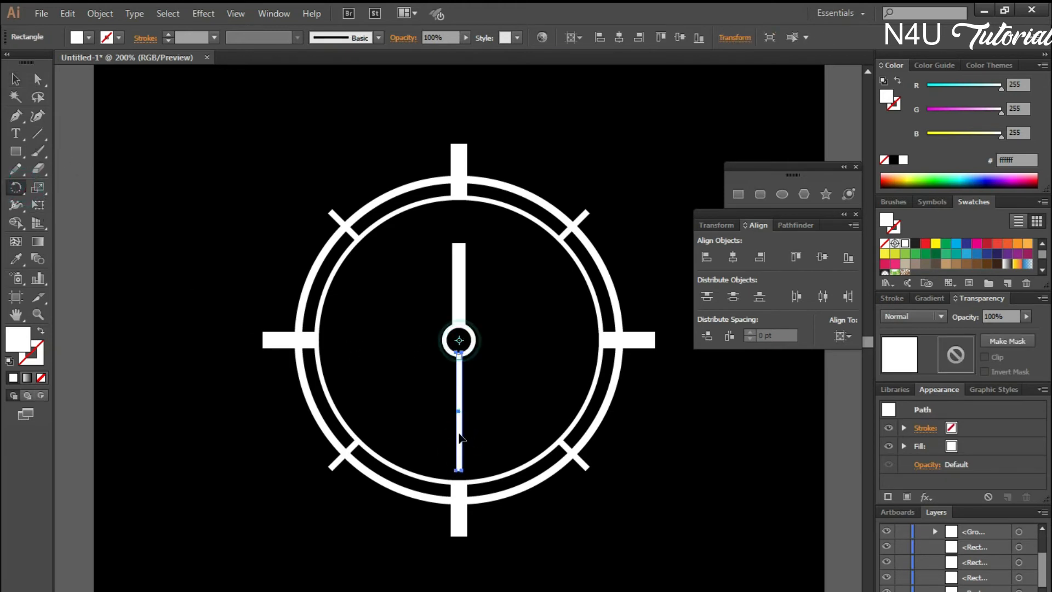
left_click_drag(459, 470, 331, 382)
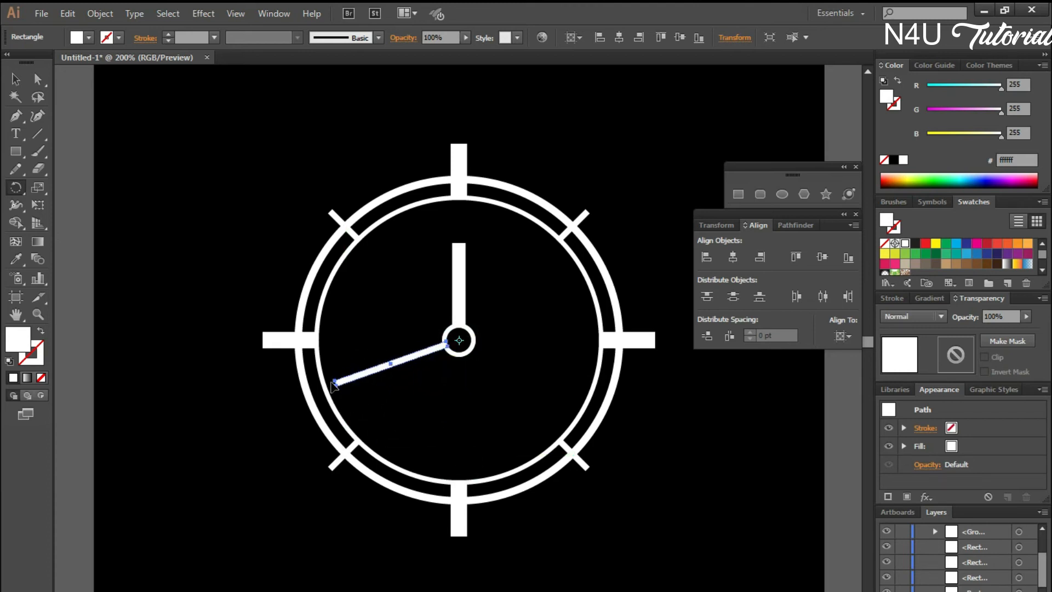
left_click(17, 80)
left_click(257, 165)
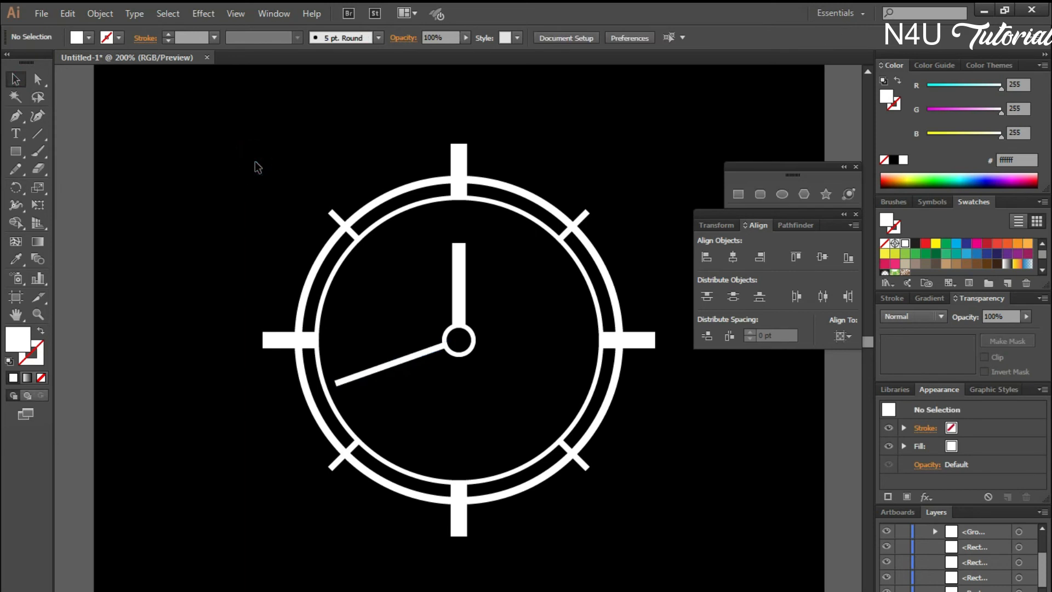
Draw a small white circle over the outer end of the top rectangle.
key("ctrl+minus")
key("l")
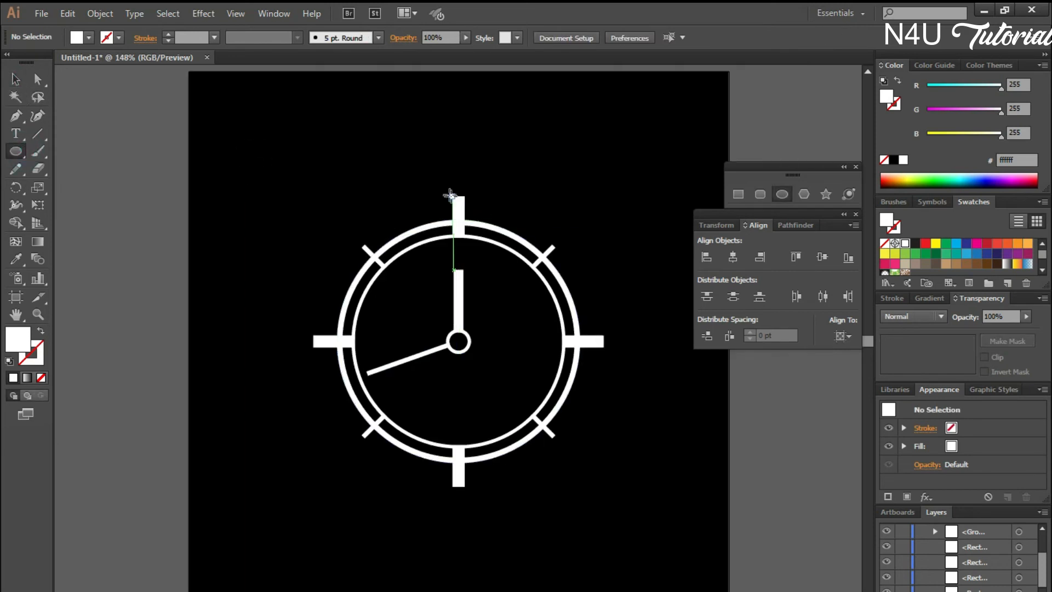
left_click_drag(449, 191, 468, 210)
left_click(16, 79)
left_click(216, 169)
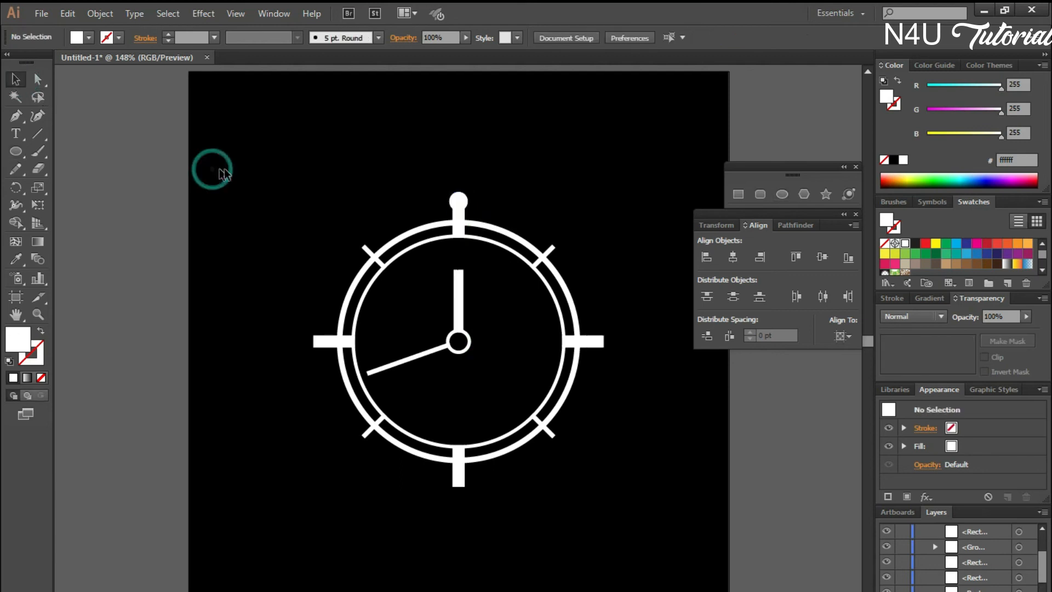
Widen the small circle on the top rectangle slightly on both sides into a horizontal ellipse.
left_click(463, 202)
left_click_drag(468, 201, 472, 201)
left_click(505, 196)
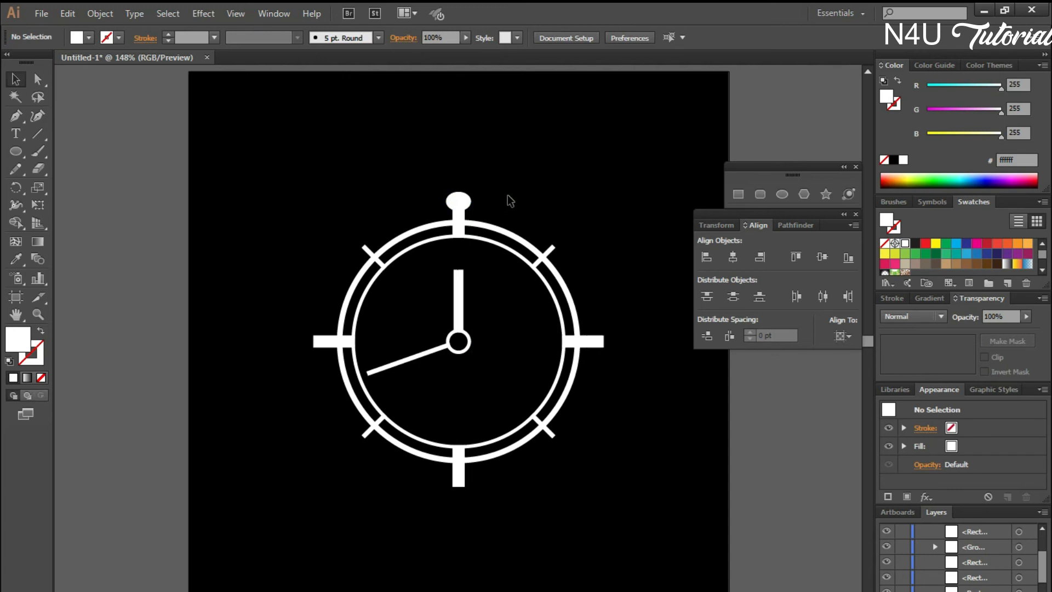